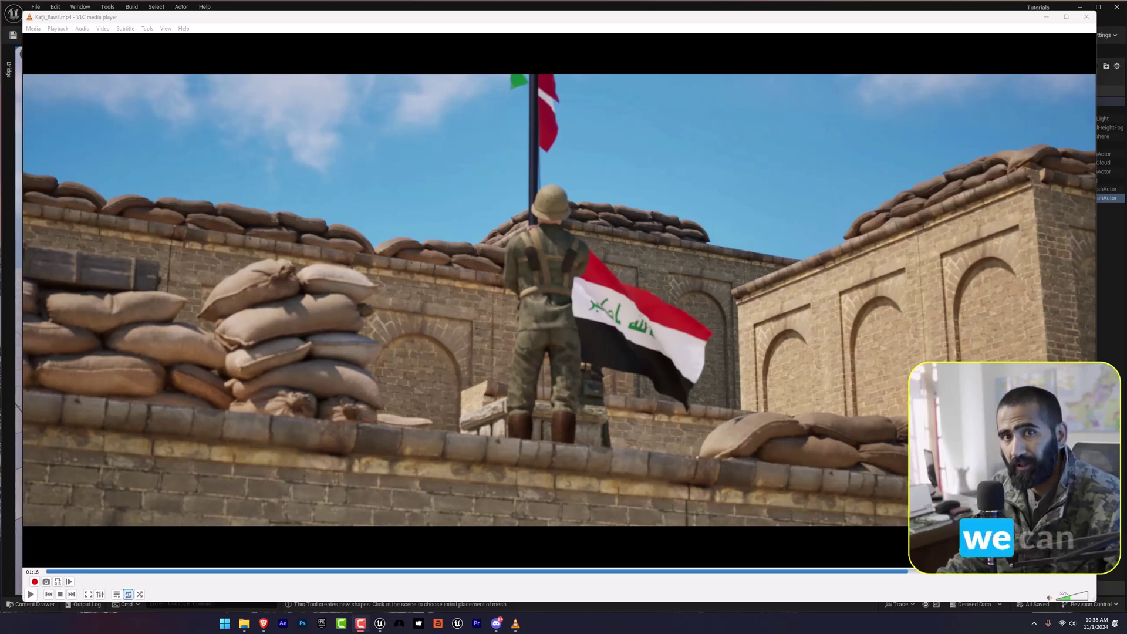
# Step: Play and pause the reference clip of the waving flag for comparison
pyautogui.click(398, 293)
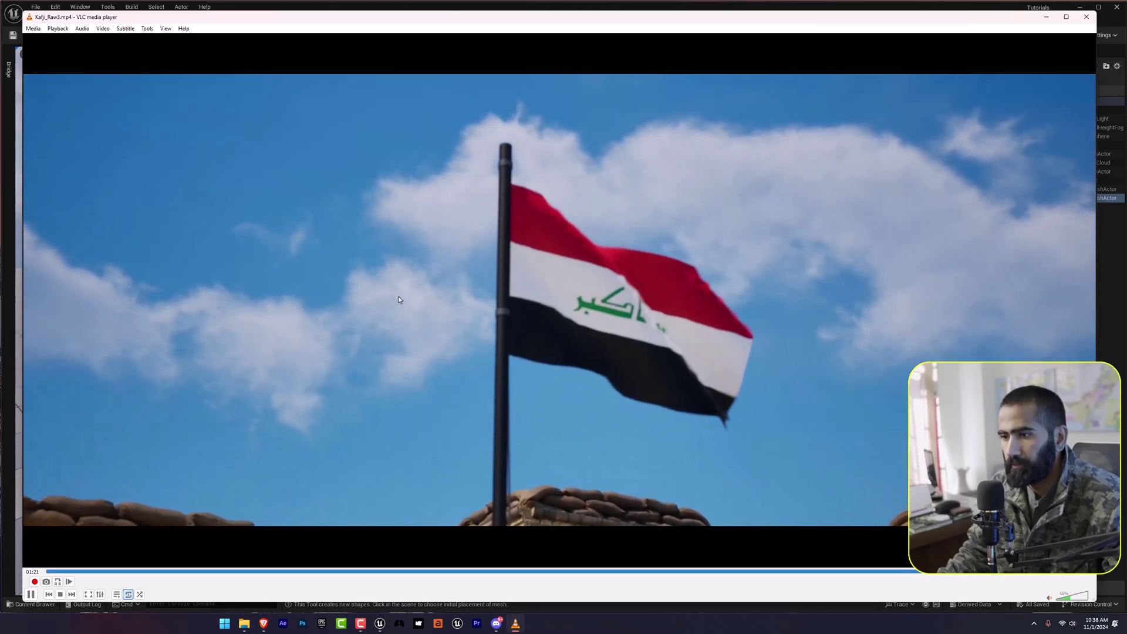
pyautogui.click(398, 297)
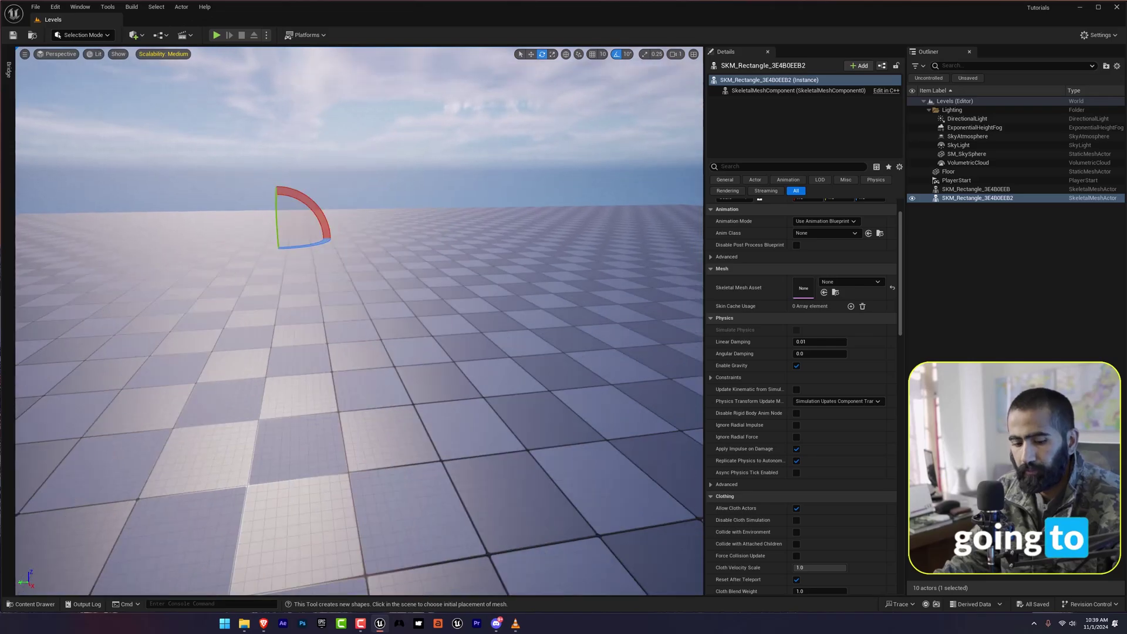
pyautogui.moveTo(318, 401)
pyautogui.mouseDown(button='right')
pyautogui.moveTo(411, 447)
pyautogui.moveTo(318, 401)
pyautogui.mouseUp(button='right')
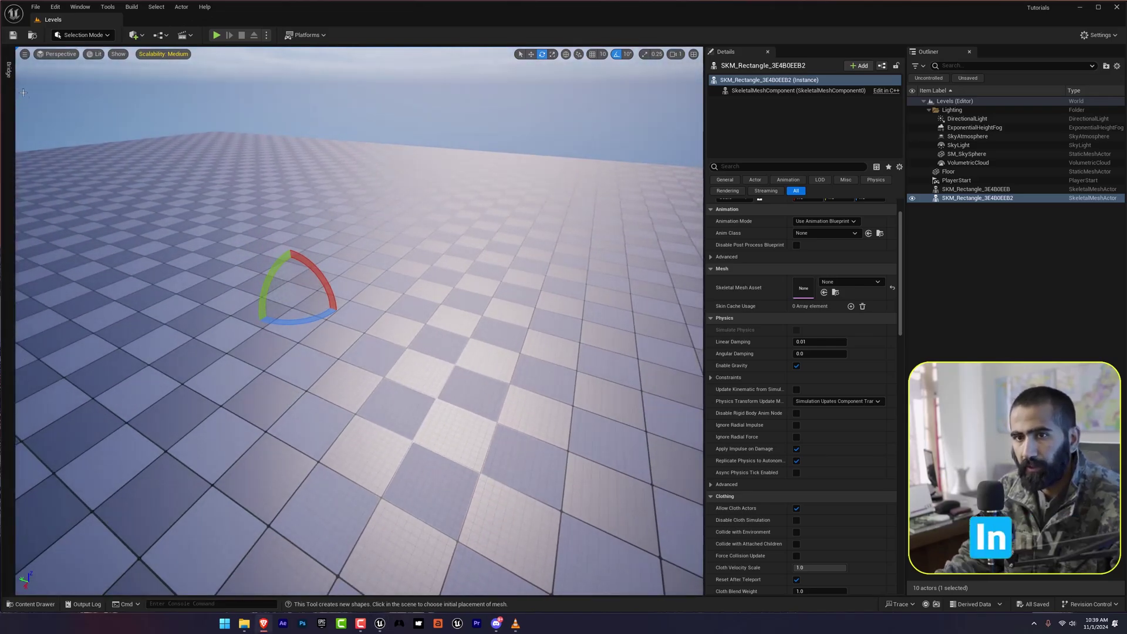
# Step: Find a Pakistani flag image online, import it into the project's Flag folder as a texture, and open it
pyautogui.moveTo(1, 83); pyautogui.dragTo(340, 66)
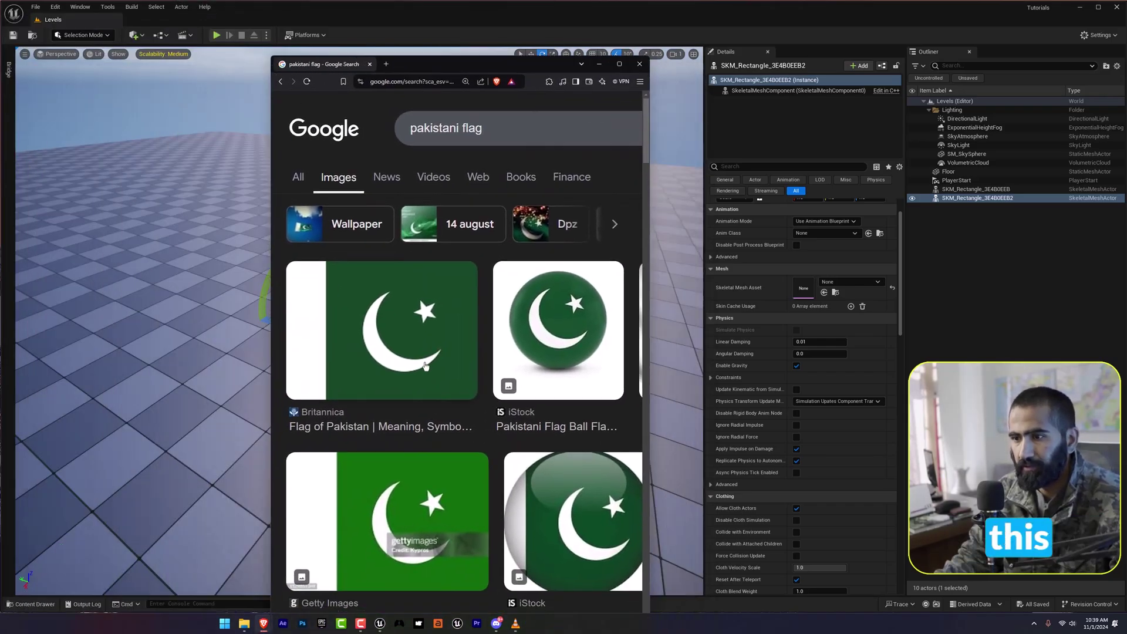
pyautogui.scroll(-7, 428, 367)
pyautogui.scroll(5, 436, 389)
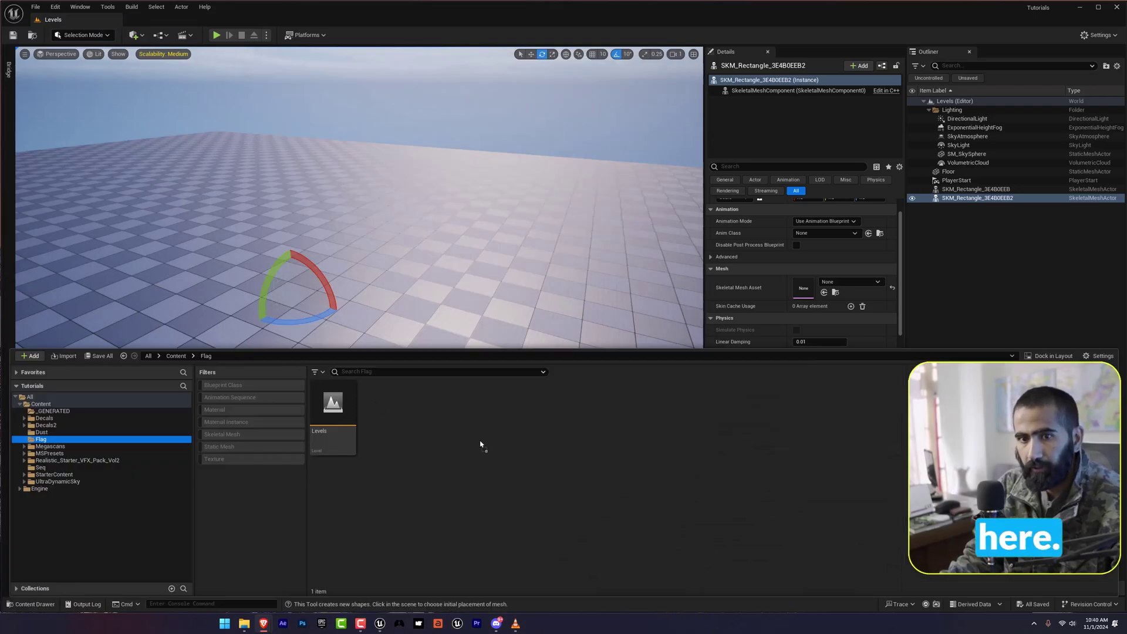
pyautogui.click(340, 417)
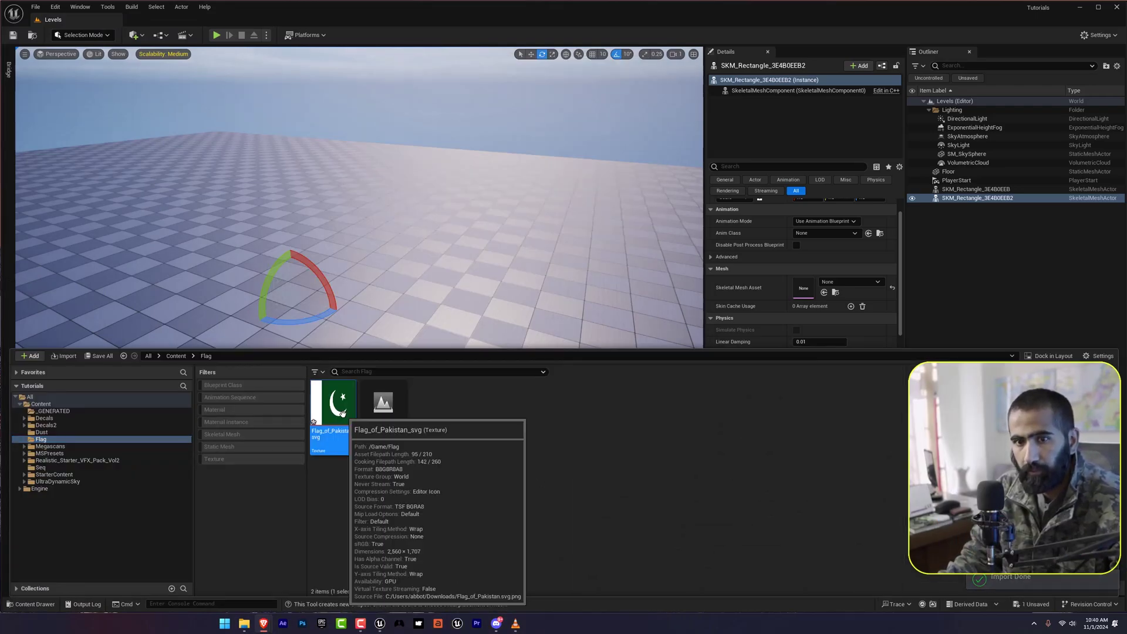
pyautogui.doubleClick(347, 426)
# Step: Model a static mesh rectangle 100 wide and 200 deep, standing upright just above the floor
pyautogui.click(91, 37)
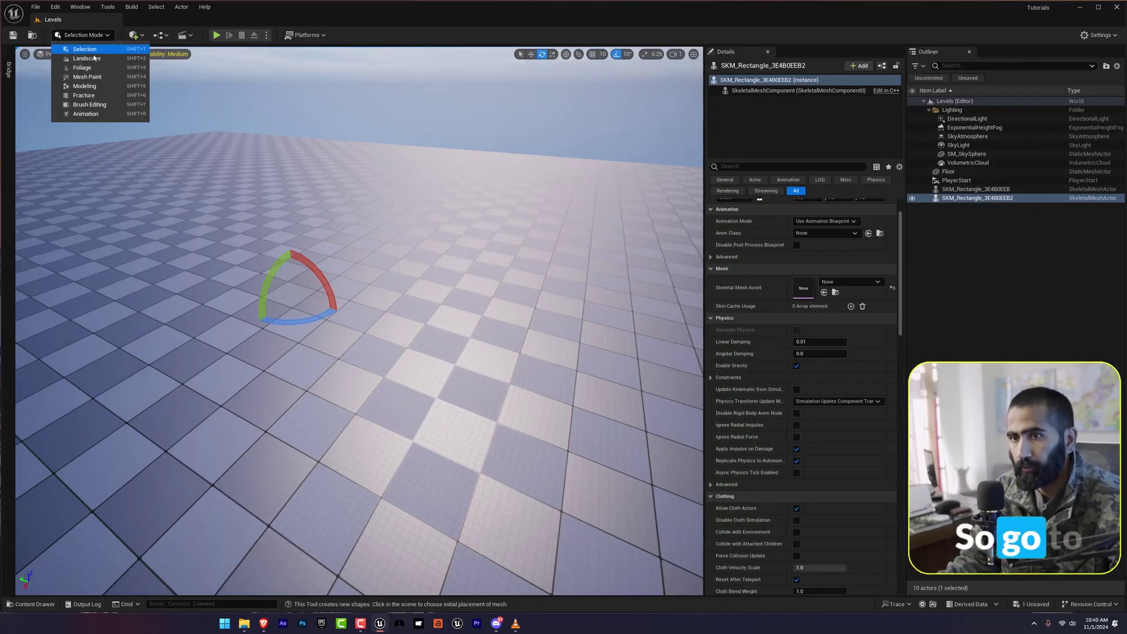
pyautogui.click(86, 86)
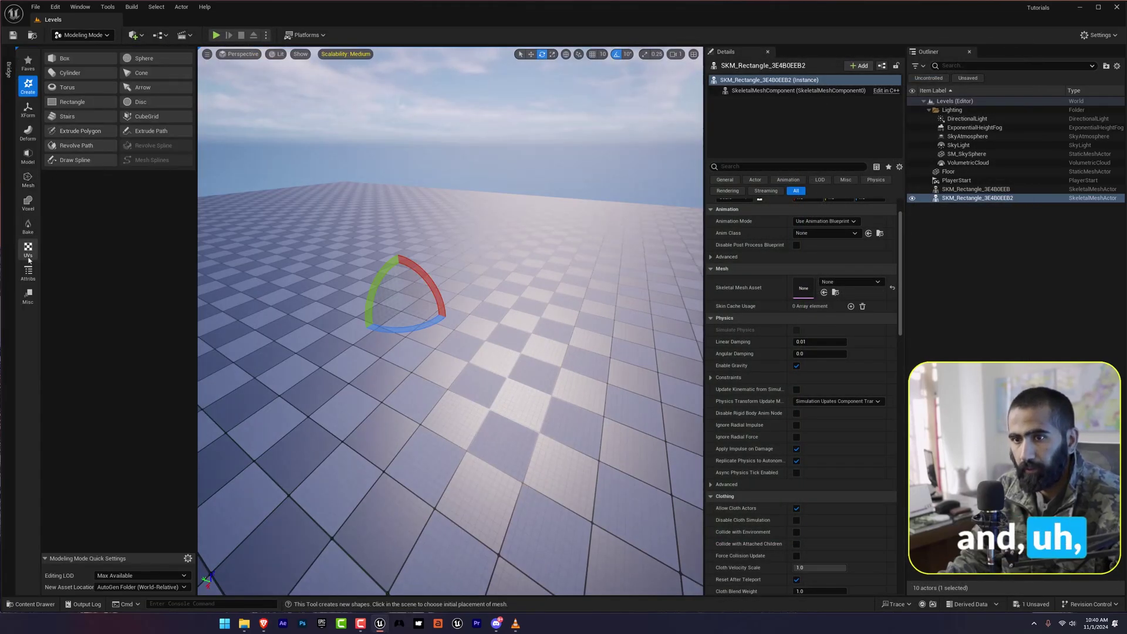
pyautogui.click(69, 102)
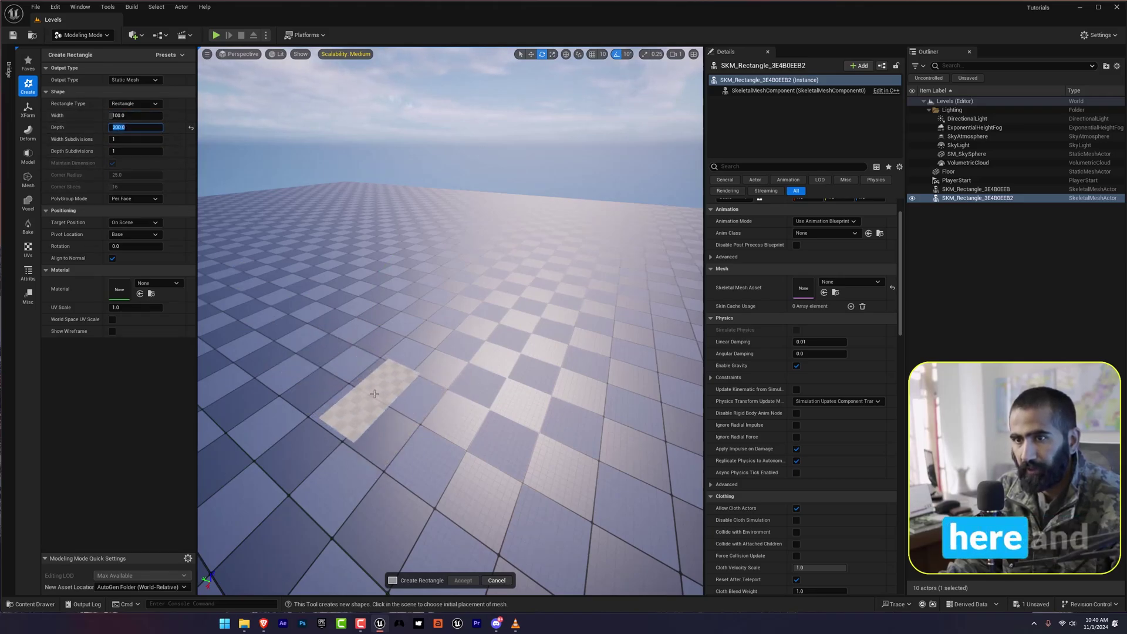
pyautogui.click(365, 392)
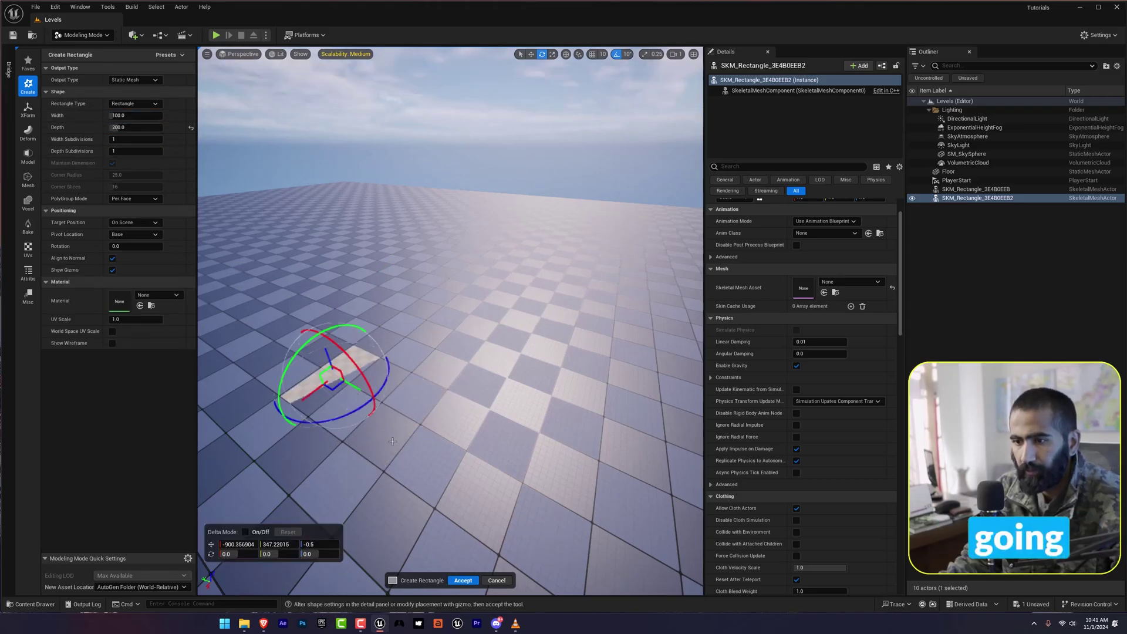
pyautogui.moveTo(314, 335); pyautogui.dragTo(393, 429)
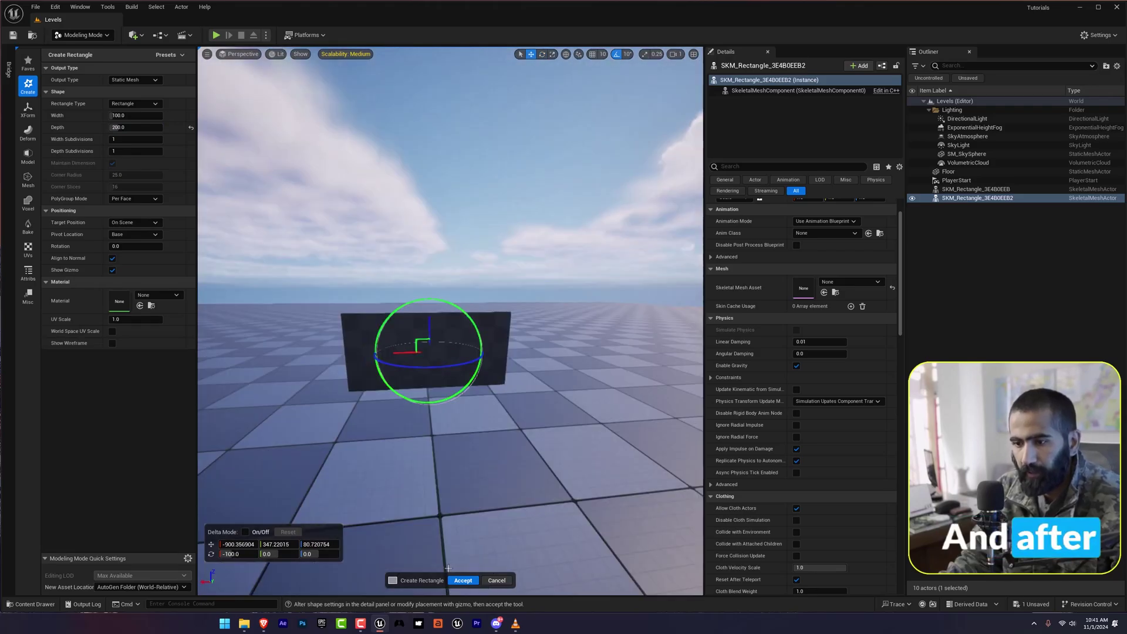
pyautogui.click(462, 580)
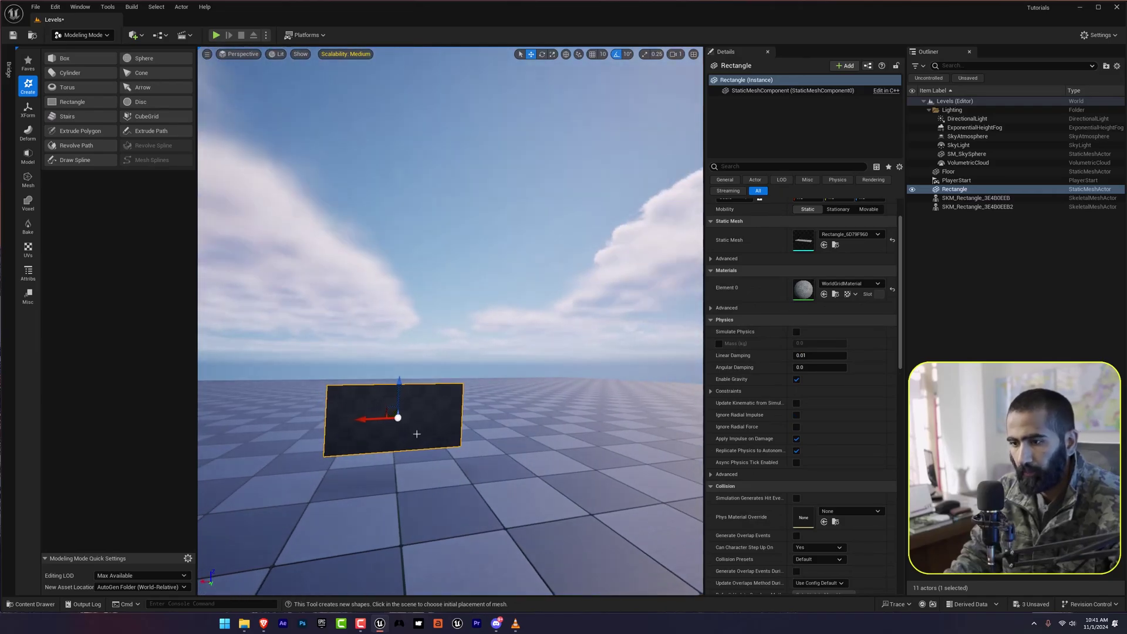
# Step: Apply the Flag_of_Pakistan_svg texture from the Flag folder to the upright rectangle
pyautogui.hotkey('ctrl', 'space')
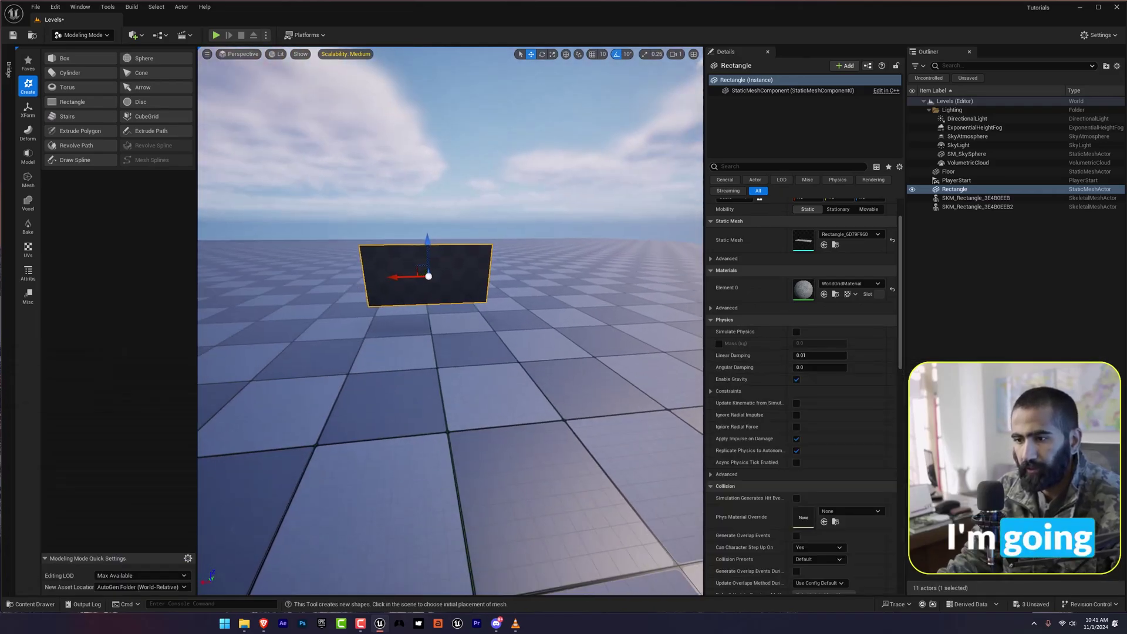
pyautogui.hotkey('ctrl', 'space')
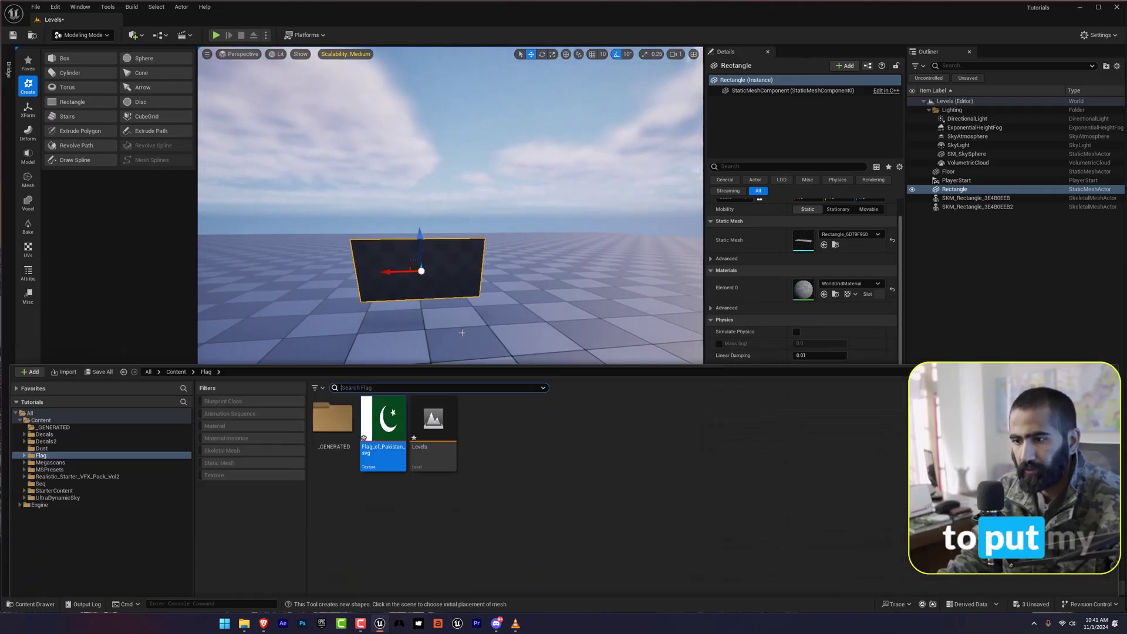
pyautogui.moveTo(397, 418); pyautogui.dragTo(453, 282)
# Step: Rotate and scale the rectangle's UVs with UV Transform so the whole flag fits upright, white stripe on its left
pyautogui.moveTo(452, 282); pyautogui.dragTo(220, 358, button='right')
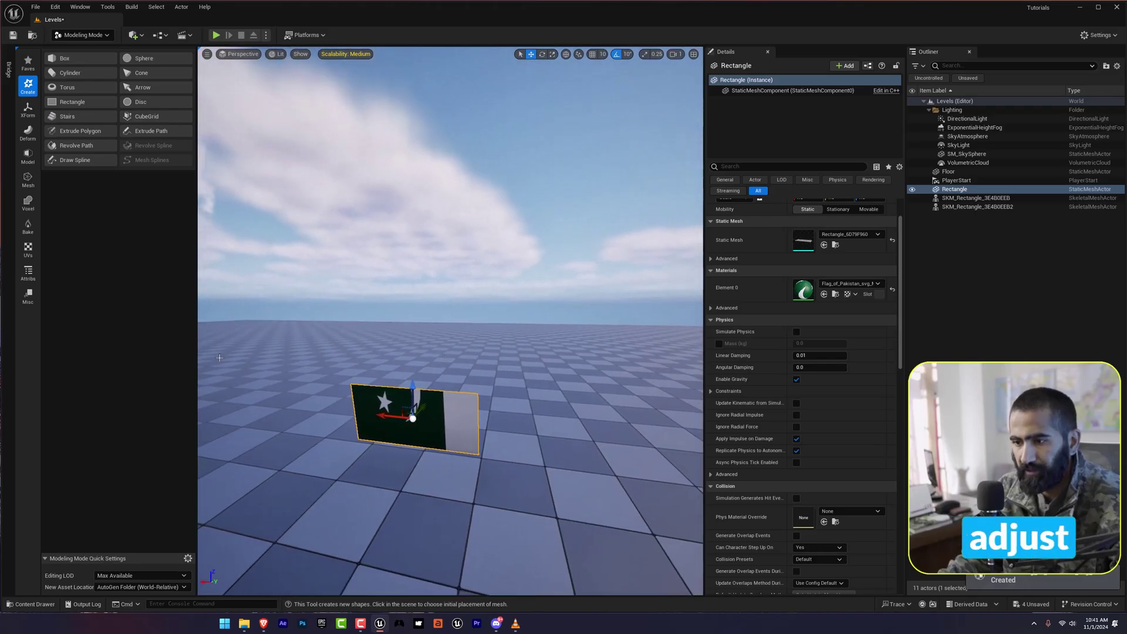
pyautogui.click(28, 249)
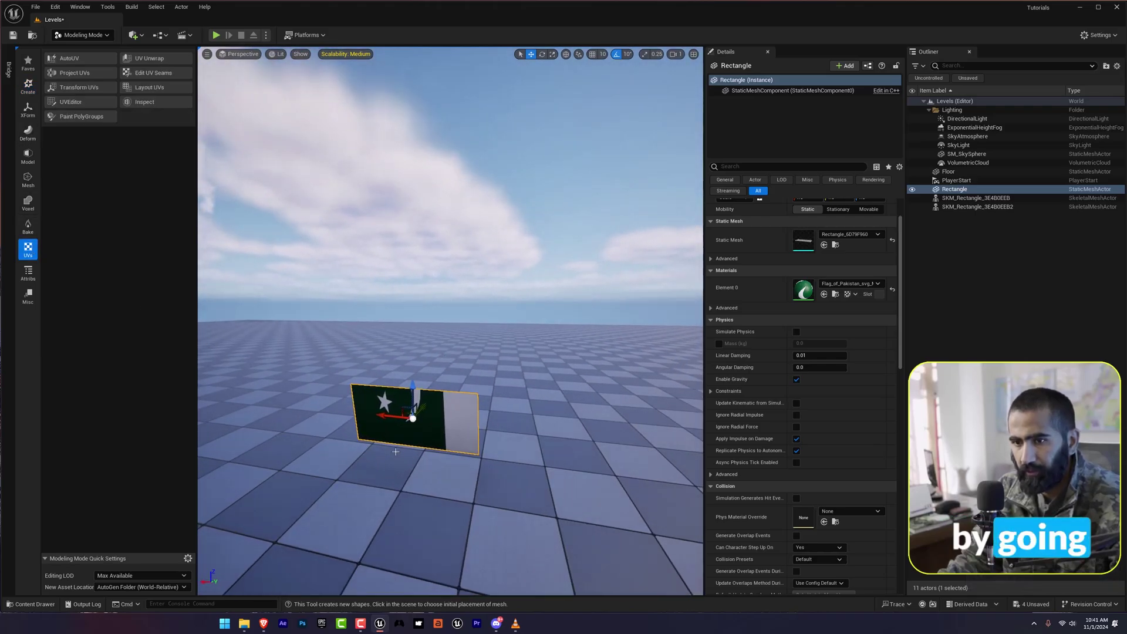
pyautogui.click(79, 87)
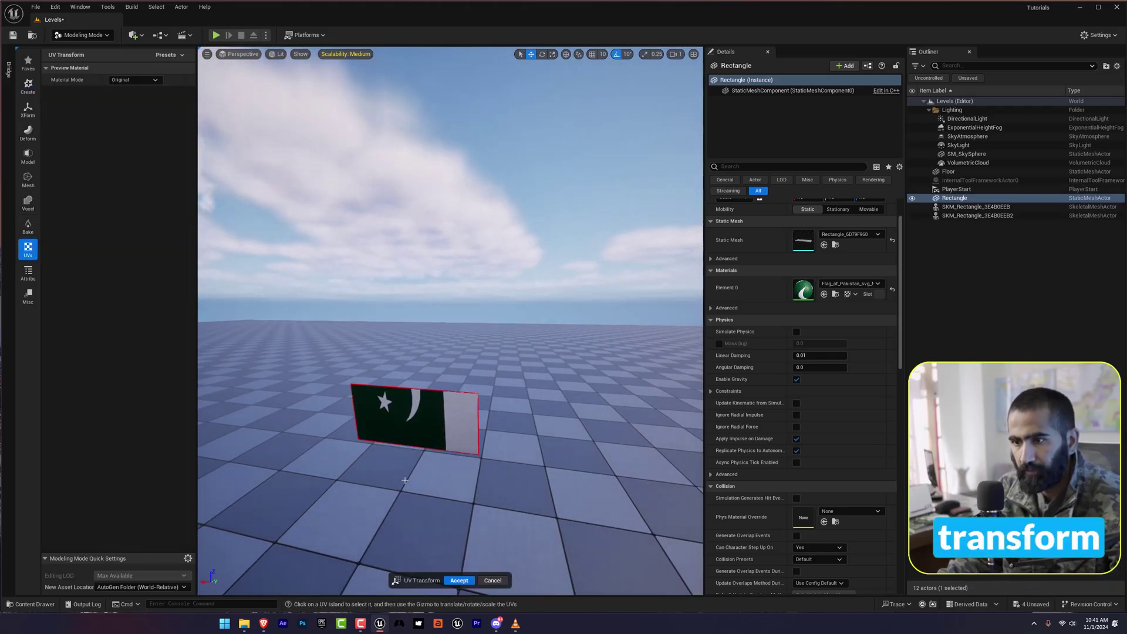
pyautogui.click(439, 423)
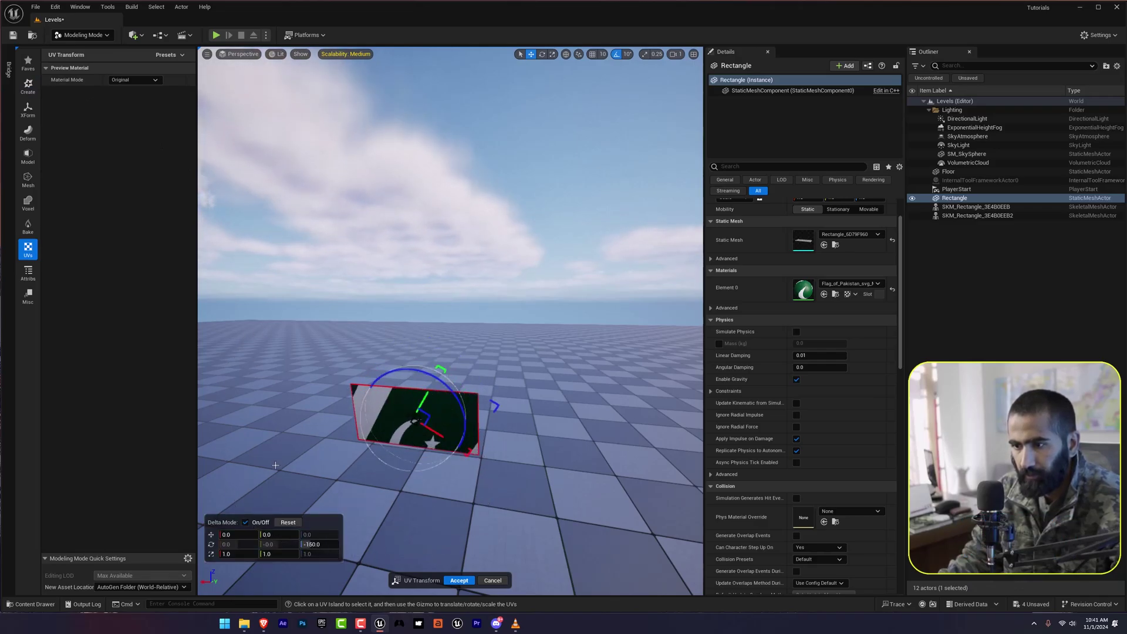
pyautogui.press('a')
pyautogui.moveTo(382, 489); pyautogui.dragTo(422, 425, button='right')
pyautogui.press('w')
pyautogui.press('q')
pyautogui.press('s')
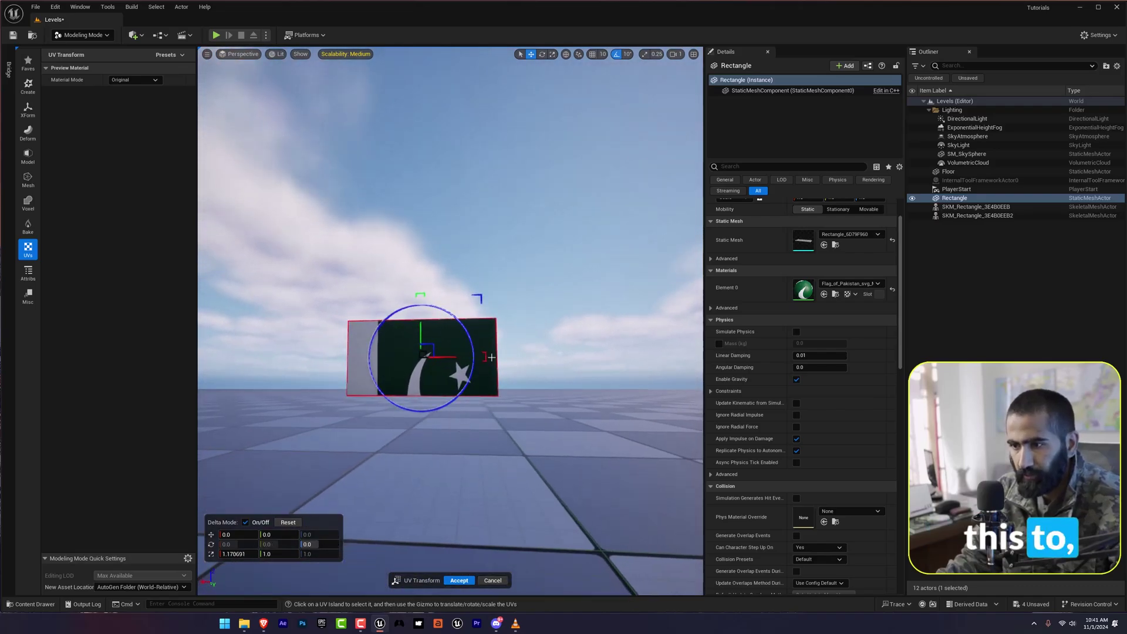
pyautogui.moveTo(431, 315); pyautogui.dragTo(423, 342)
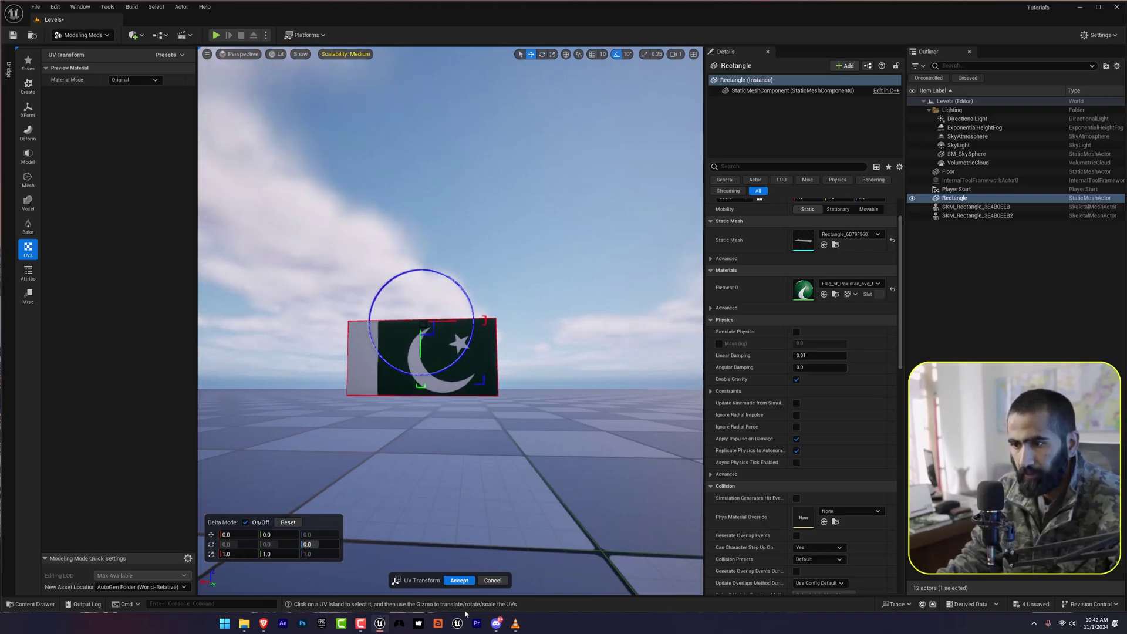
pyautogui.click(465, 580)
# Step: Return to Selection mode and locate the flag rectangle's static mesh asset in the project content
pyautogui.click(83, 35)
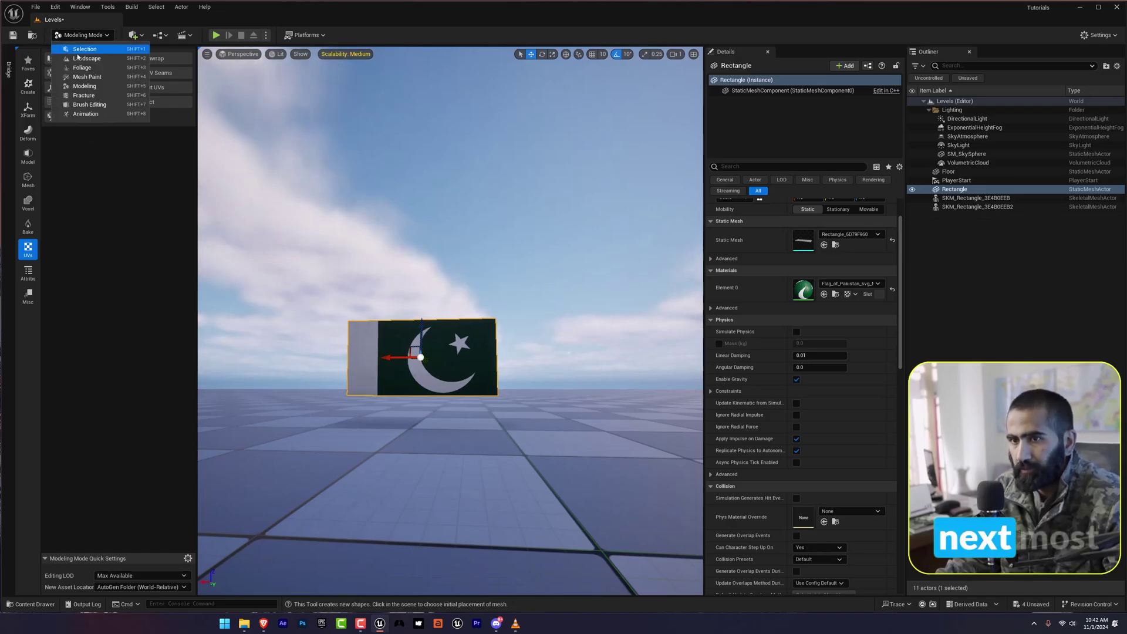
pyautogui.click(79, 50)
pyautogui.moveTo(301, 377); pyautogui.dragTo(302, 499, button='right')
pyautogui.hotkey('ctrl', 'space')
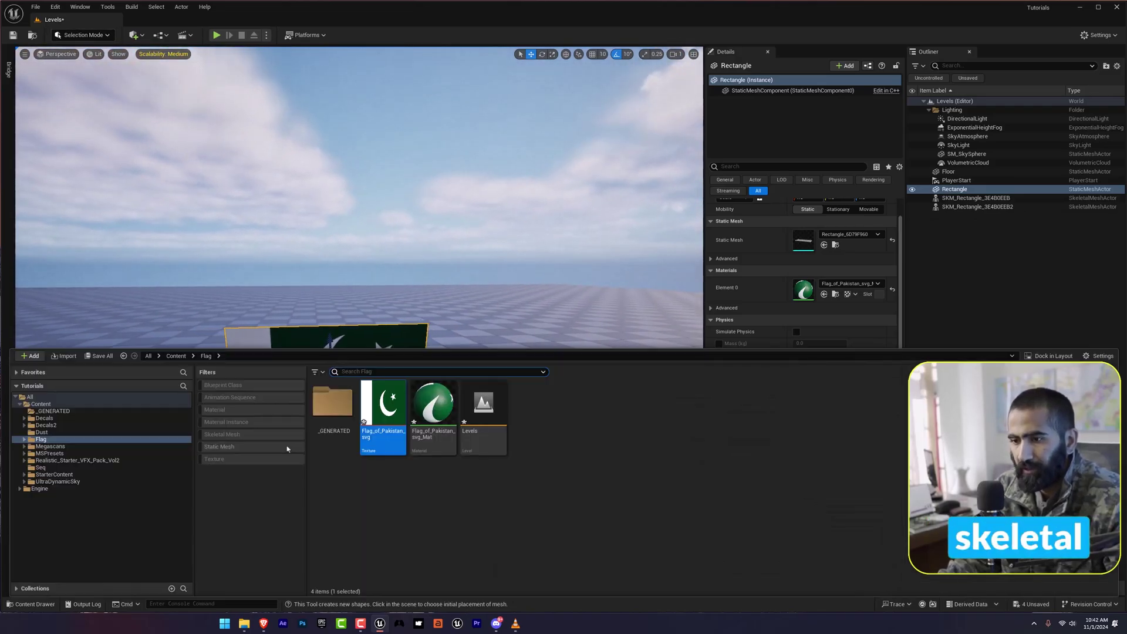
pyautogui.hotkey('ctrl', 'b')
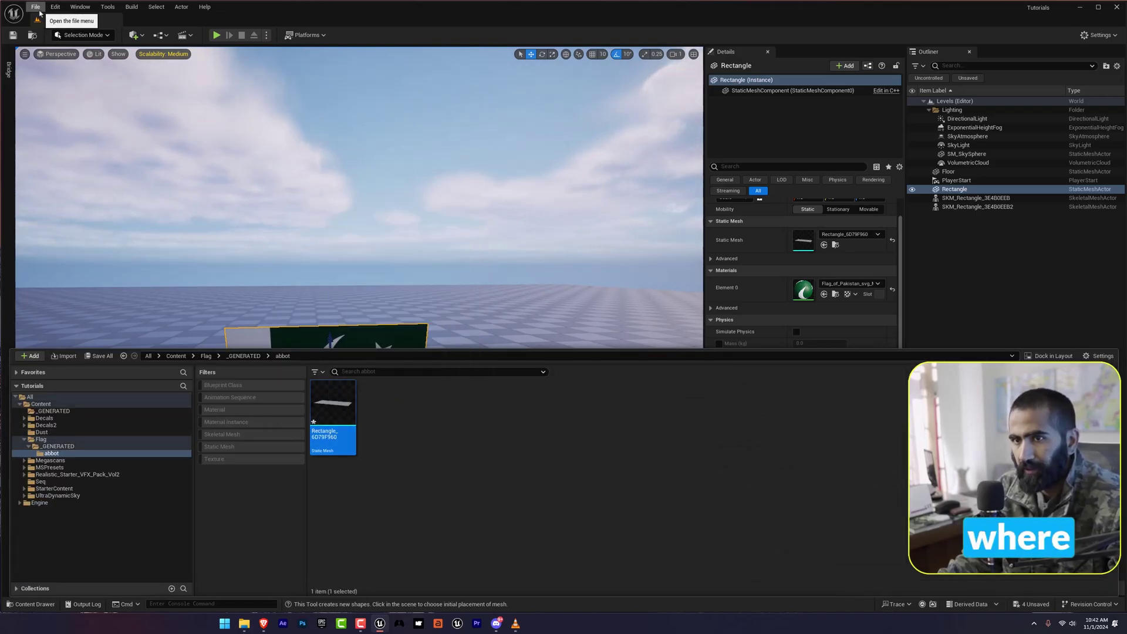
# Step: Save all unsaved levels and assets, and return to the rectangle's static mesh asset
pyautogui.click(36, 7)
pyautogui.click(59, 124)
pyautogui.hotkey('ctrl', 'space')
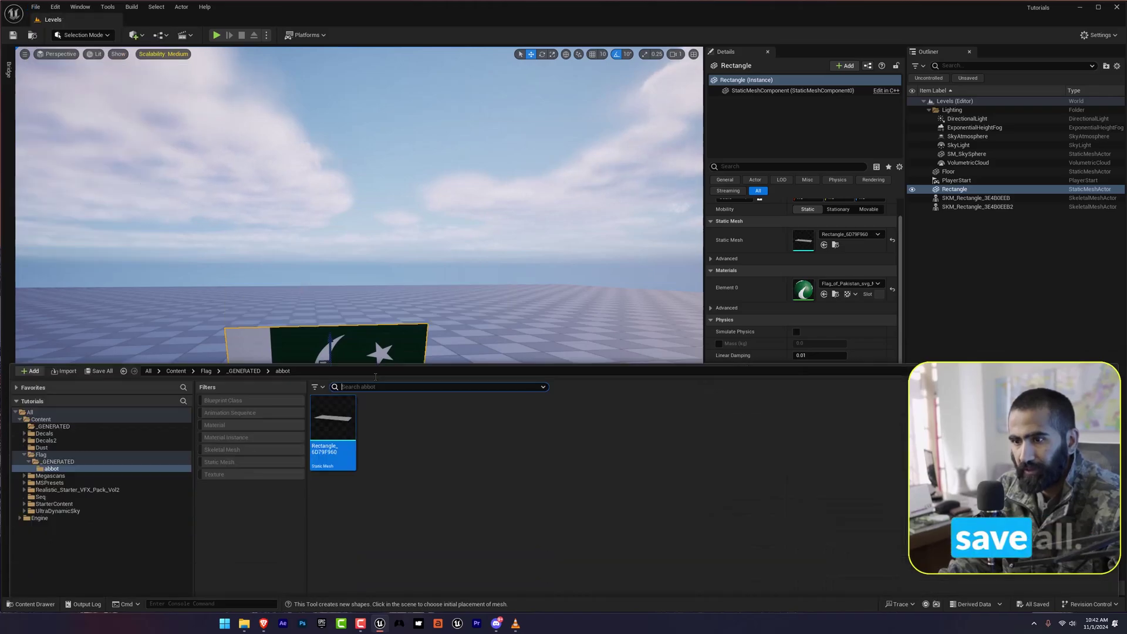
# Step: Search the plugins for "skele" and check whether Skeletal Mesh Editing Tools is enabled
pyautogui.rightClick(334, 423)
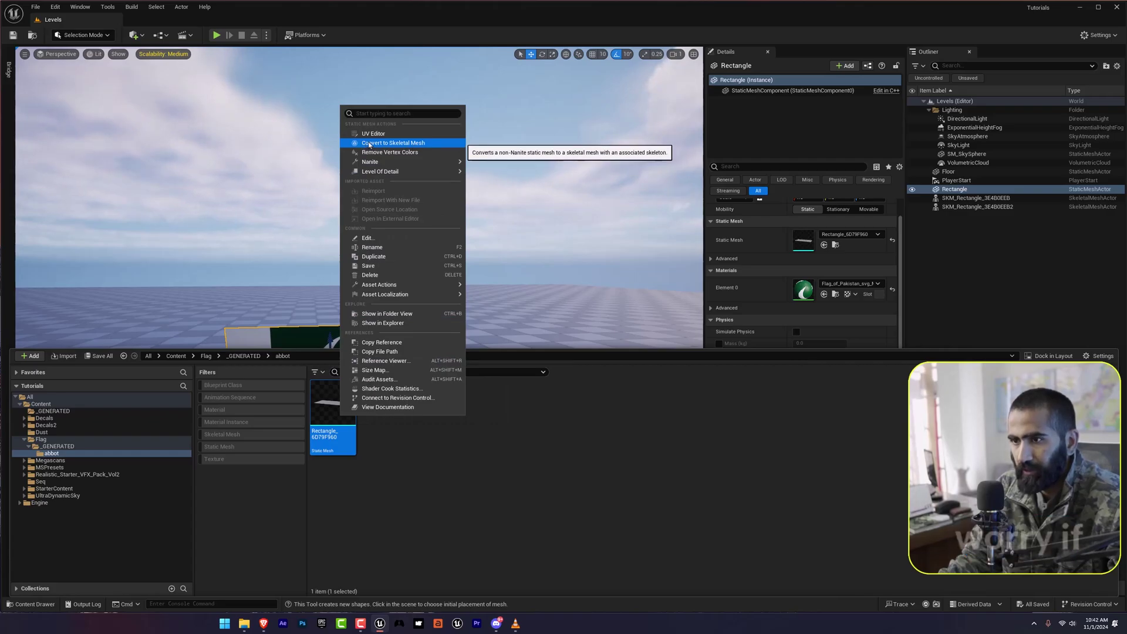
pyautogui.click(55, 7)
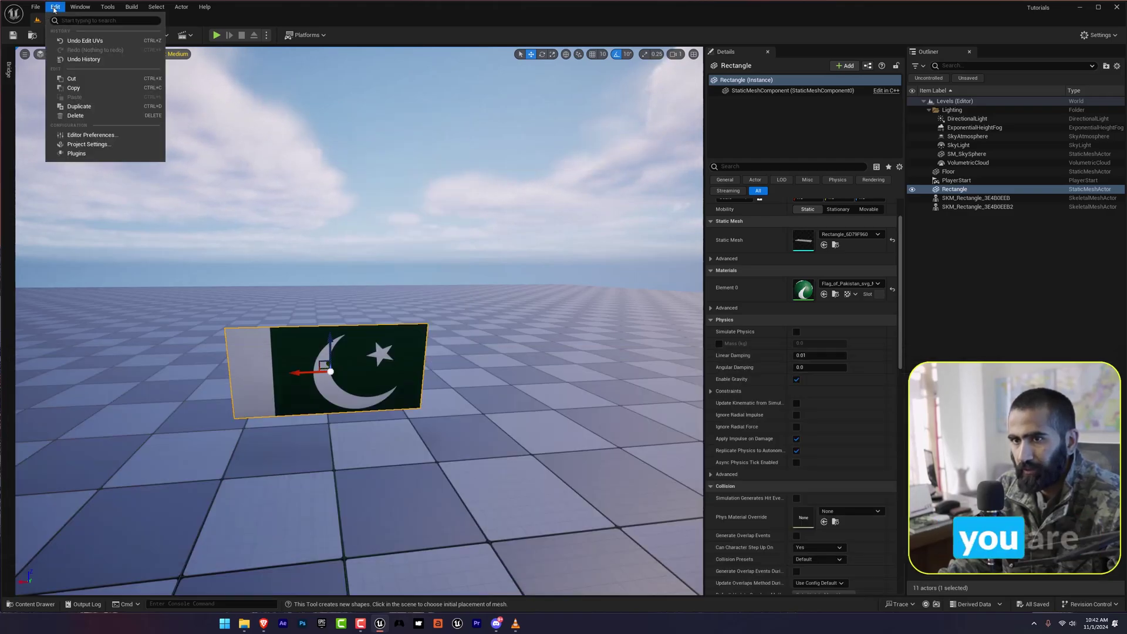
pyautogui.click(76, 154)
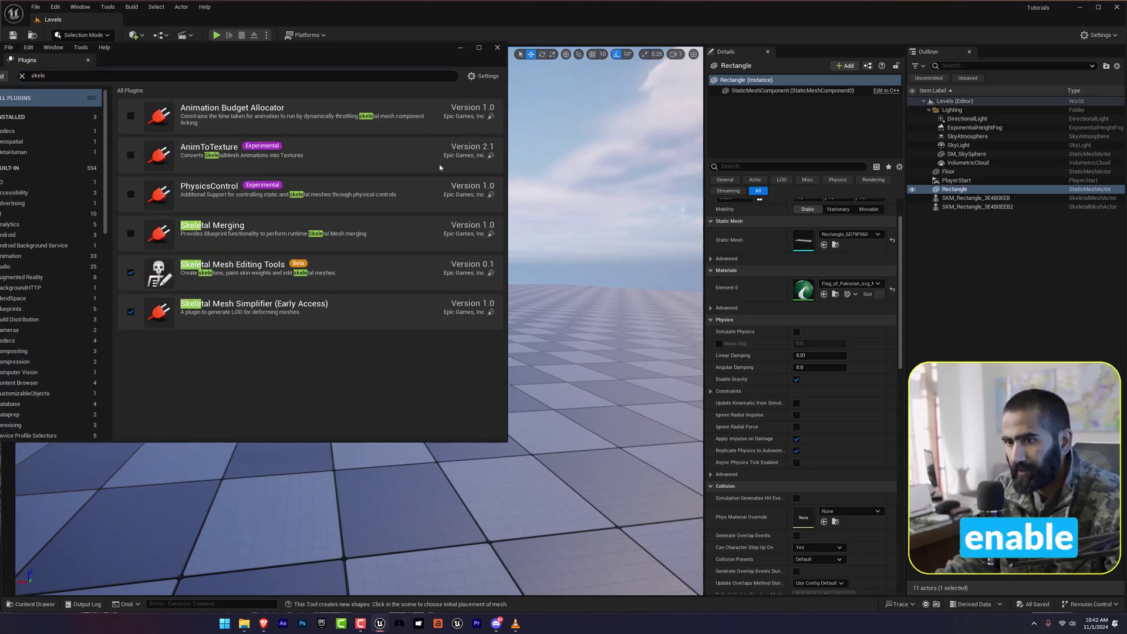
pyautogui.click(498, 48)
# Step: Convert the flag rectangle's static mesh to a skeletal mesh with a new skeleton and the root bone at bottom center
pyautogui.moveTo(453, 189); pyautogui.dragTo(399, 241, button='right')
pyautogui.hotkey('ctrl', 'b')
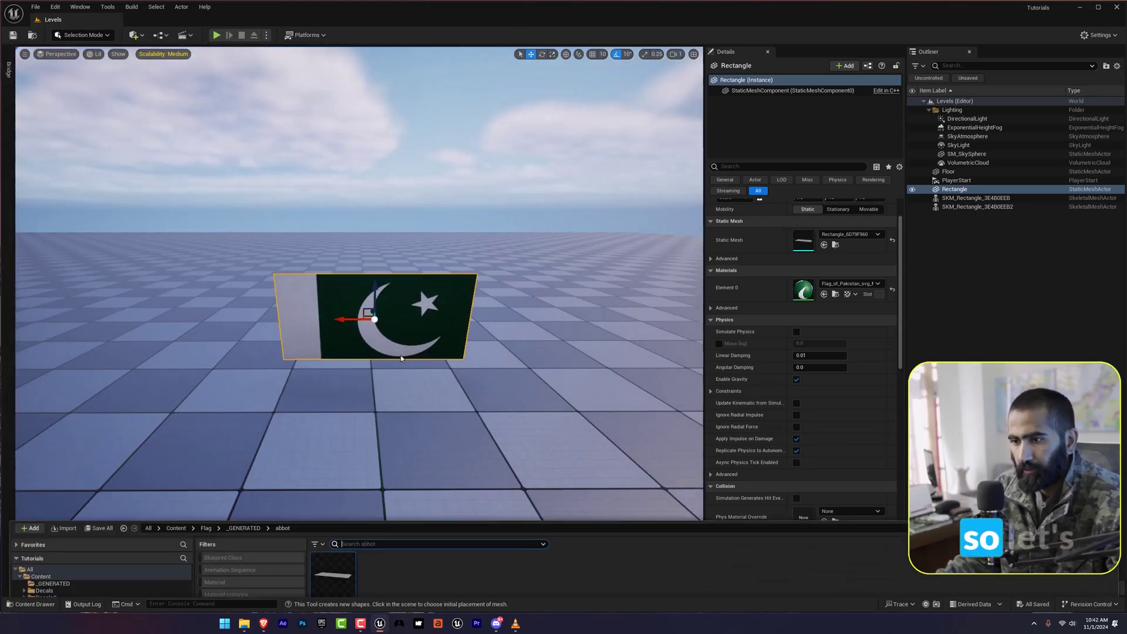
pyautogui.rightClick(334, 424)
pyautogui.click(384, 152)
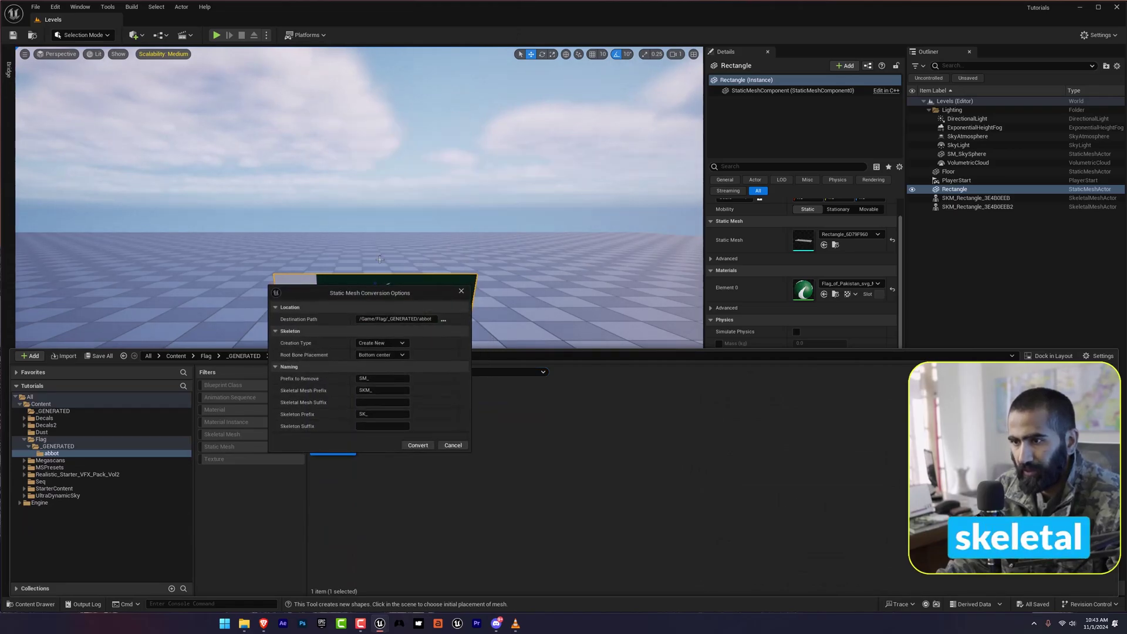
pyautogui.click(417, 445)
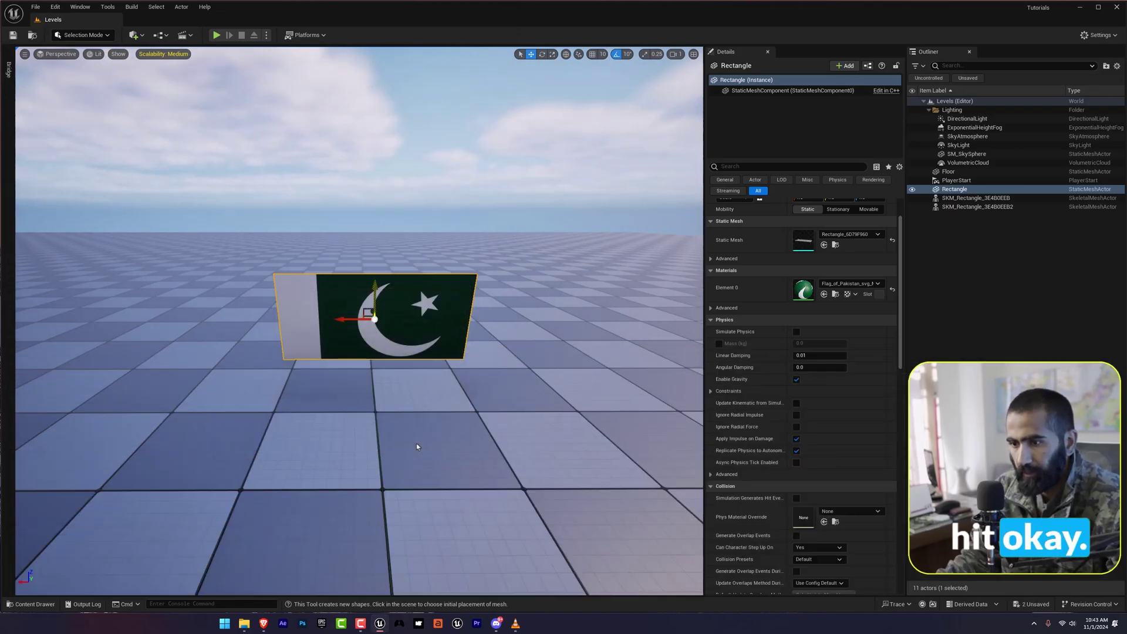
# Step: Examine the flag rectangle's polygon density in wireframe view, and return to the lit view
pyautogui.moveTo(463, 247); pyautogui.dragTo(485, 247, button='right')
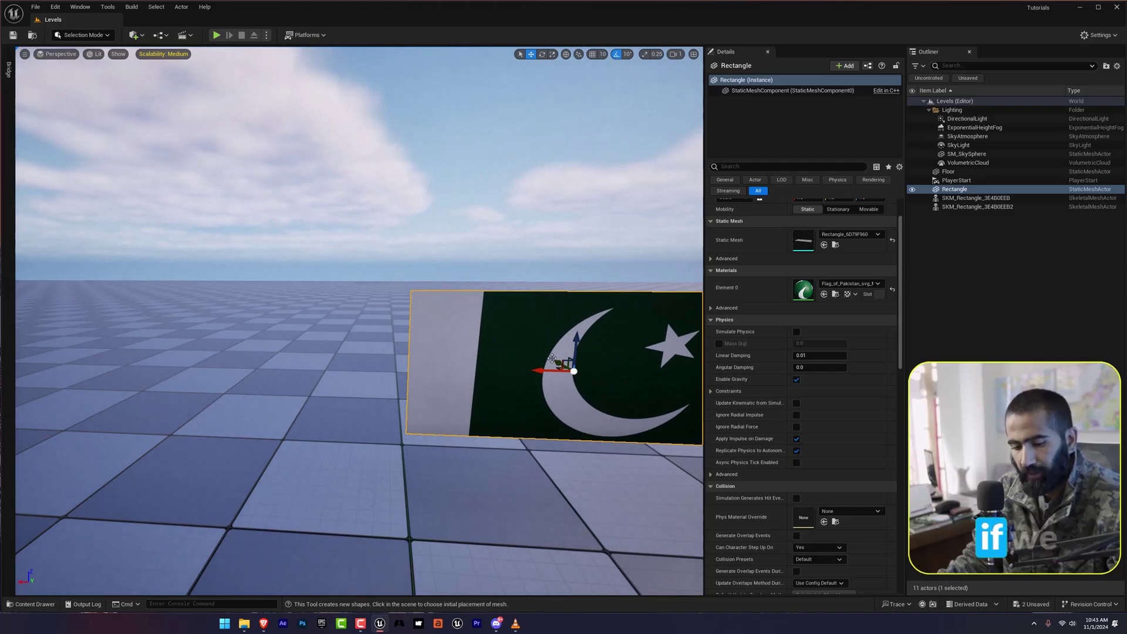
pyautogui.hotkey('alt', '2')
pyautogui.moveTo(496, 347)
pyautogui.mouseDown(button='right')
pyautogui.moveTo(552, 349)
pyautogui.moveTo(496, 347)
pyautogui.mouseUp(button='right')
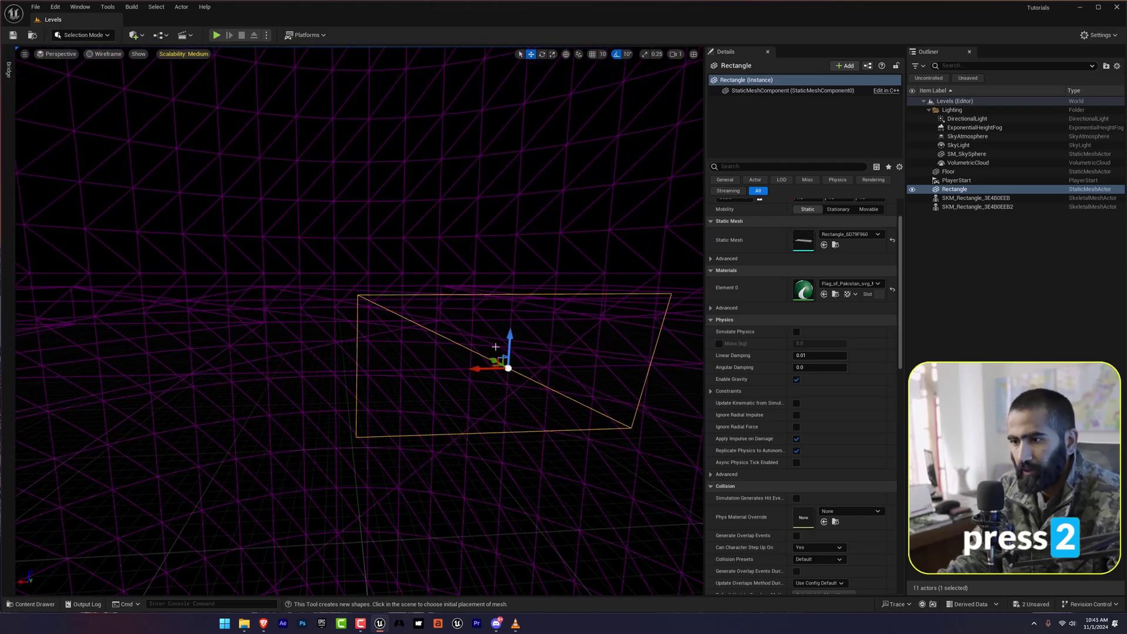
pyautogui.hotkey('alt', '4')
pyautogui.moveTo(411, 316)
pyautogui.mouseDown(button='right')
pyautogui.moveTo(370, 316)
pyautogui.moveTo(426, 316)
pyautogui.mouseUp(button='right')
# Step: Delete the skeleton and skeletal mesh assets generated from the flag rectangle
pyautogui.hotkey('ctrl', 'space')
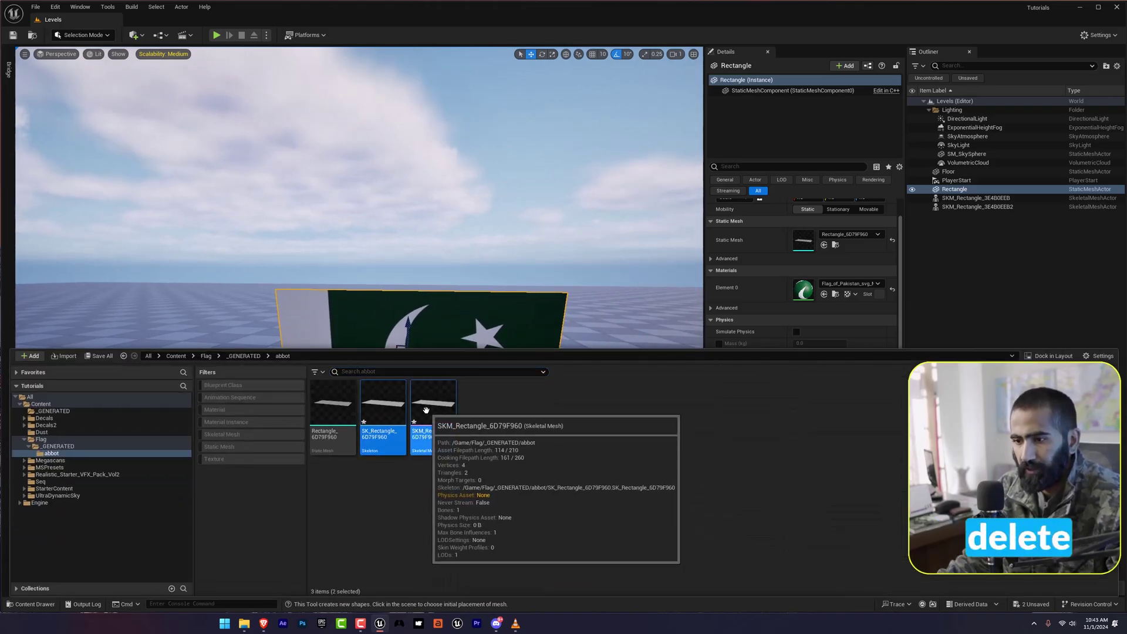
pyautogui.press('Delete')
pyautogui.click(319, 459)
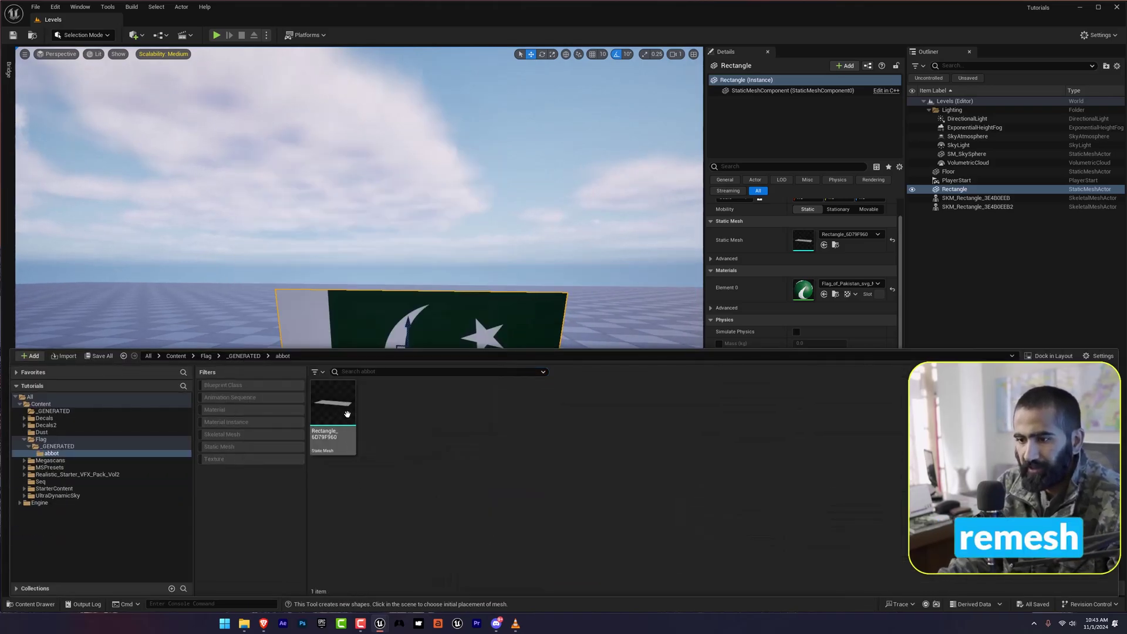
# Step: Remesh the flag rectangle in Modeling mode with a target triangle count of 1500 and accept the result
pyautogui.hotkey('ctrl', 'space')
pyautogui.click(82, 35)
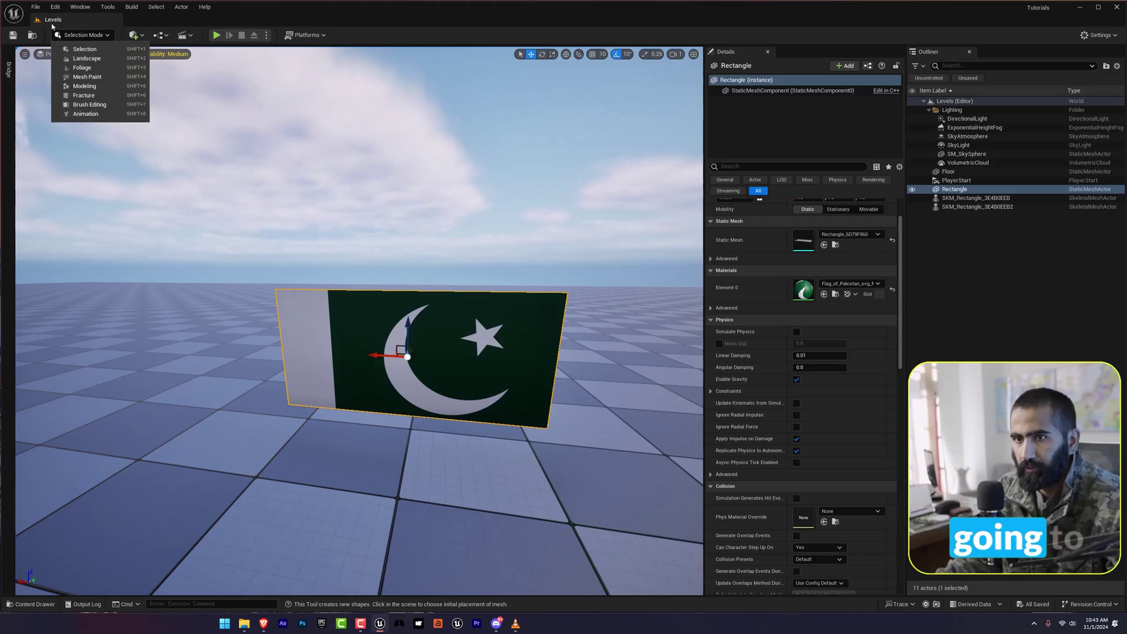
pyautogui.click(96, 76)
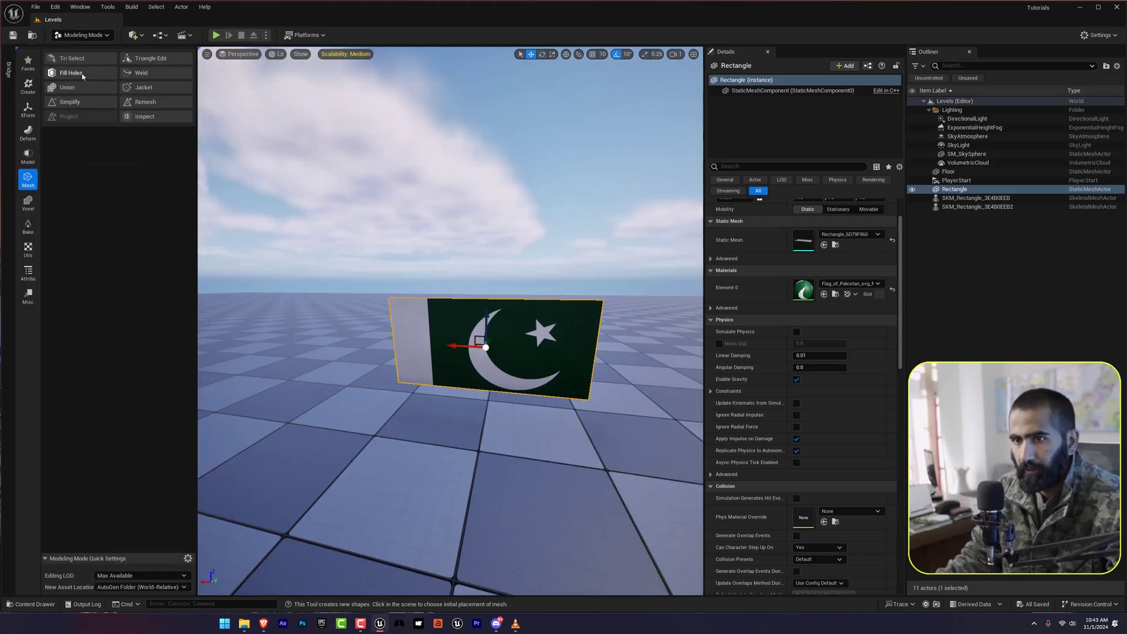
pyautogui.click(145, 101)
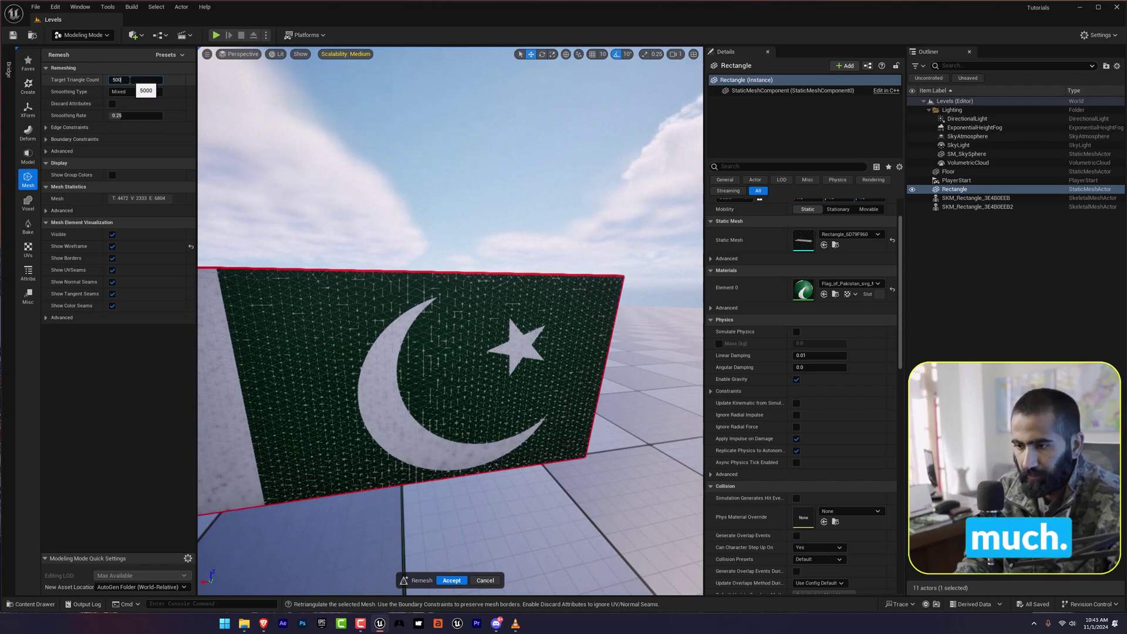
pyautogui.press('Return')
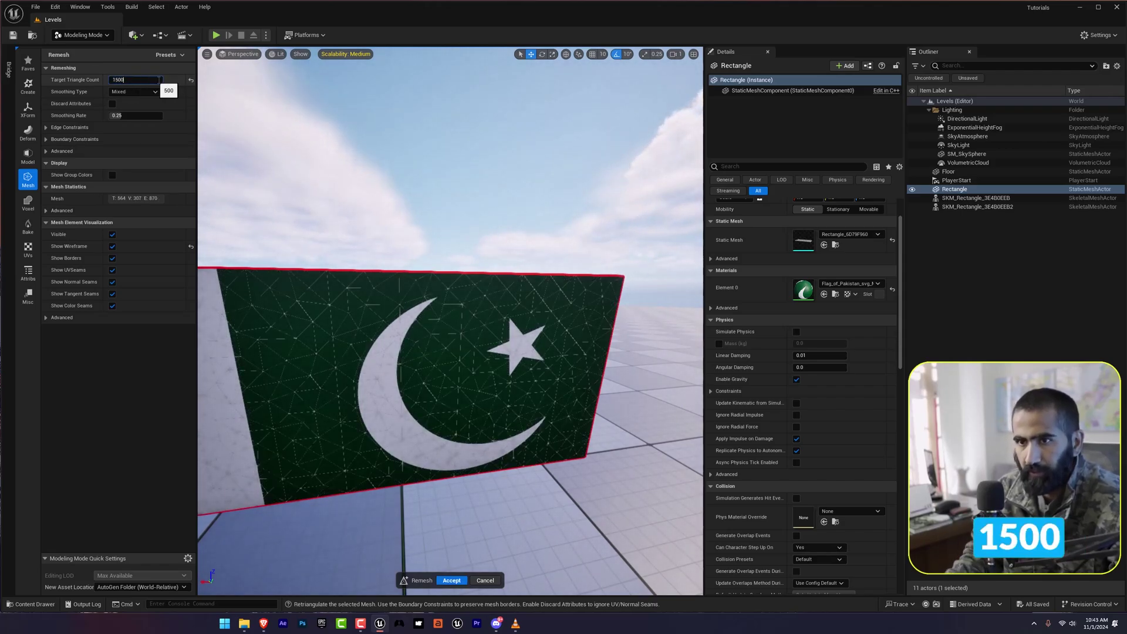
pyautogui.press('Return')
pyautogui.moveTo(221, 188); pyautogui.dragTo(176, 188, button='right')
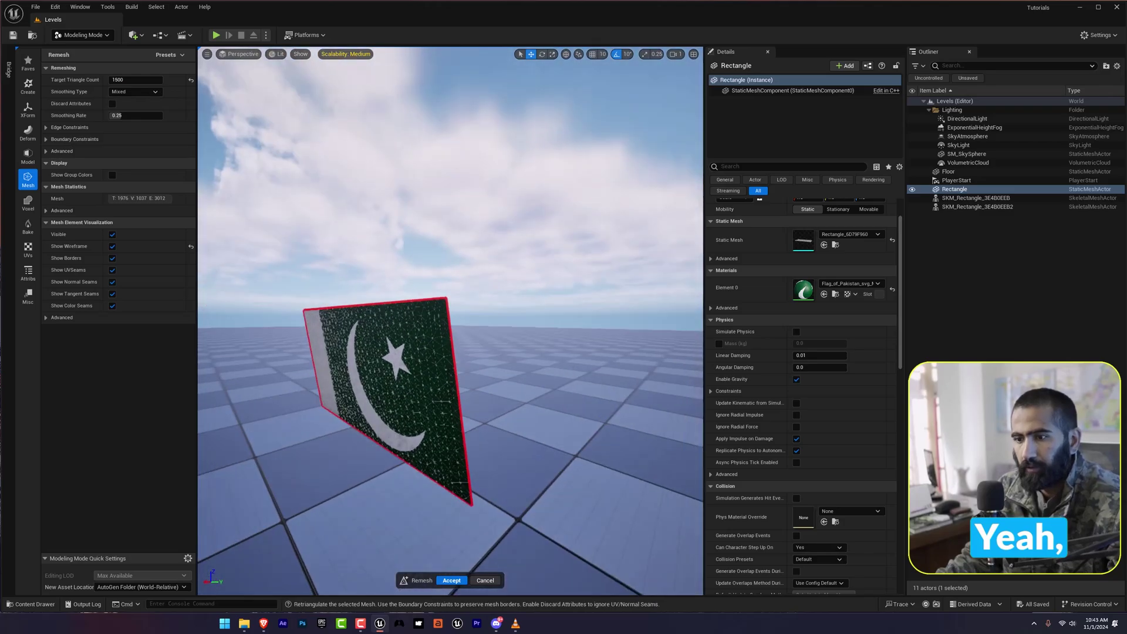
pyautogui.moveTo(264, 311); pyautogui.dragTo(337, 319, button='right')
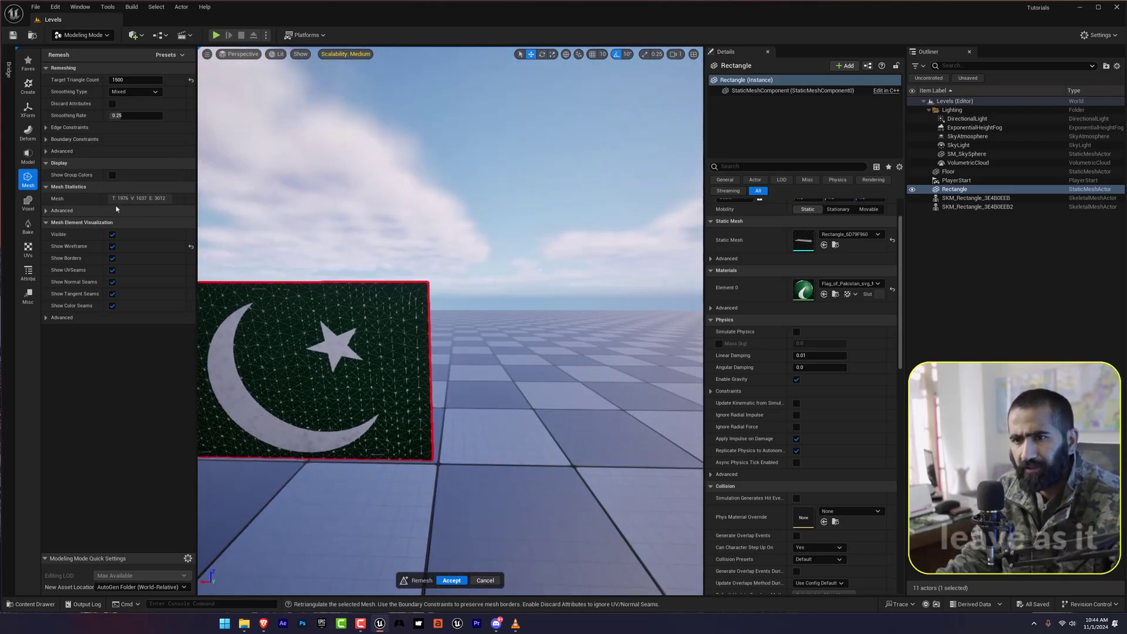
pyautogui.click(452, 580)
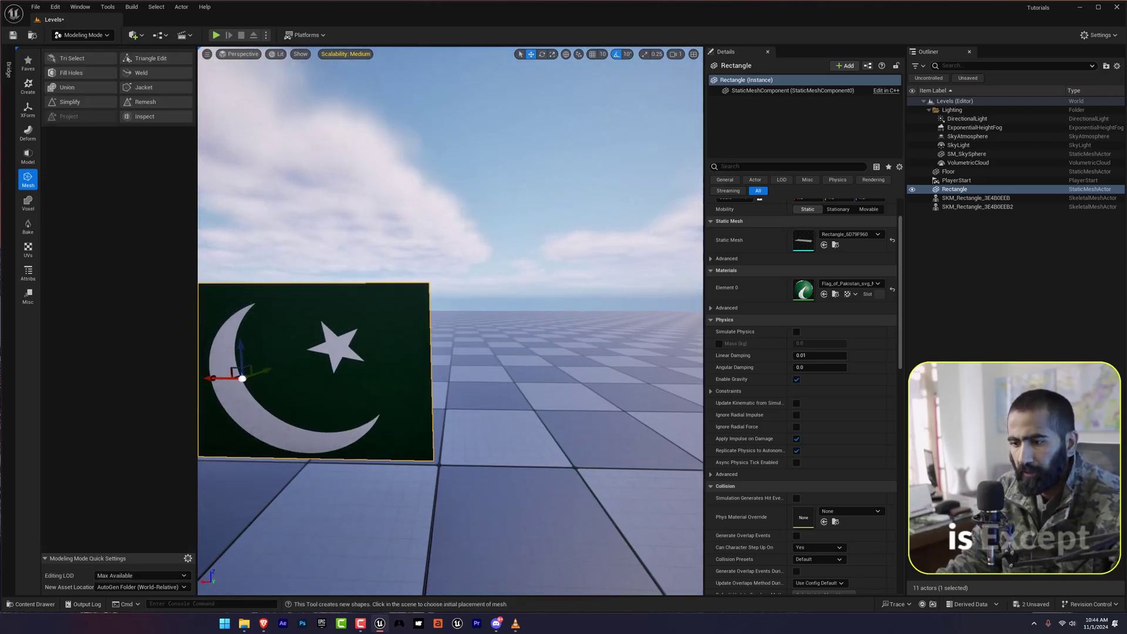
# Step: Return to Selection mode and check the remeshed flag's polygon density in wireframe, ending in the lit view
pyautogui.moveTo(451, 563); pyautogui.dragTo(411, 540, button='right')
pyautogui.moveTo(372, 339); pyautogui.dragTo(440, 338, button='right')
pyautogui.hotkey('ctrl', 'space')
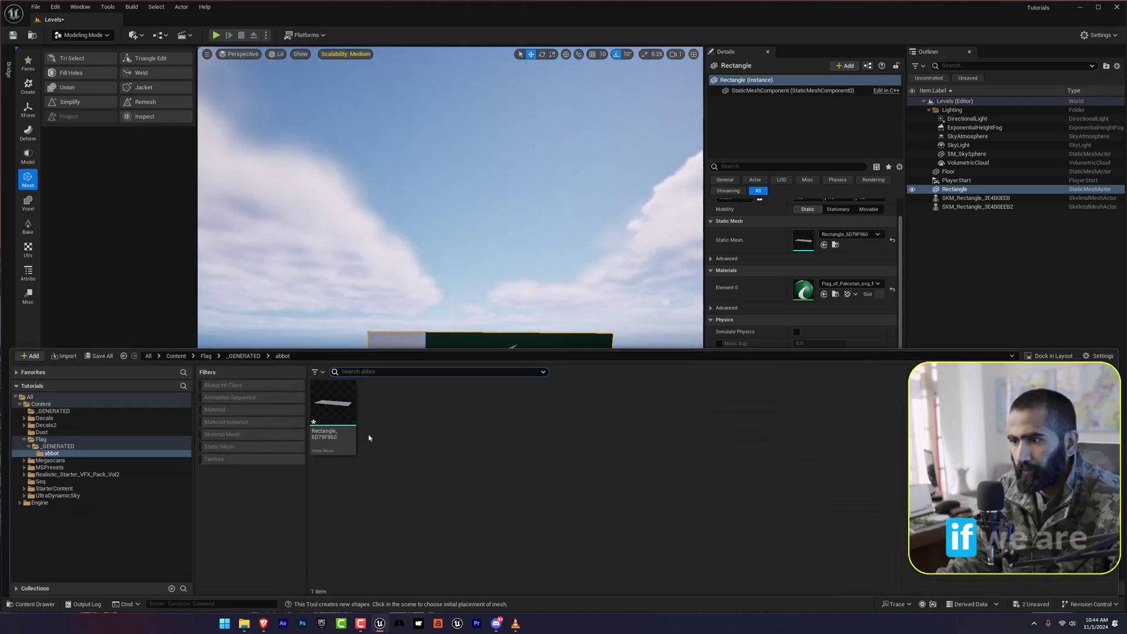
pyautogui.click(332, 416)
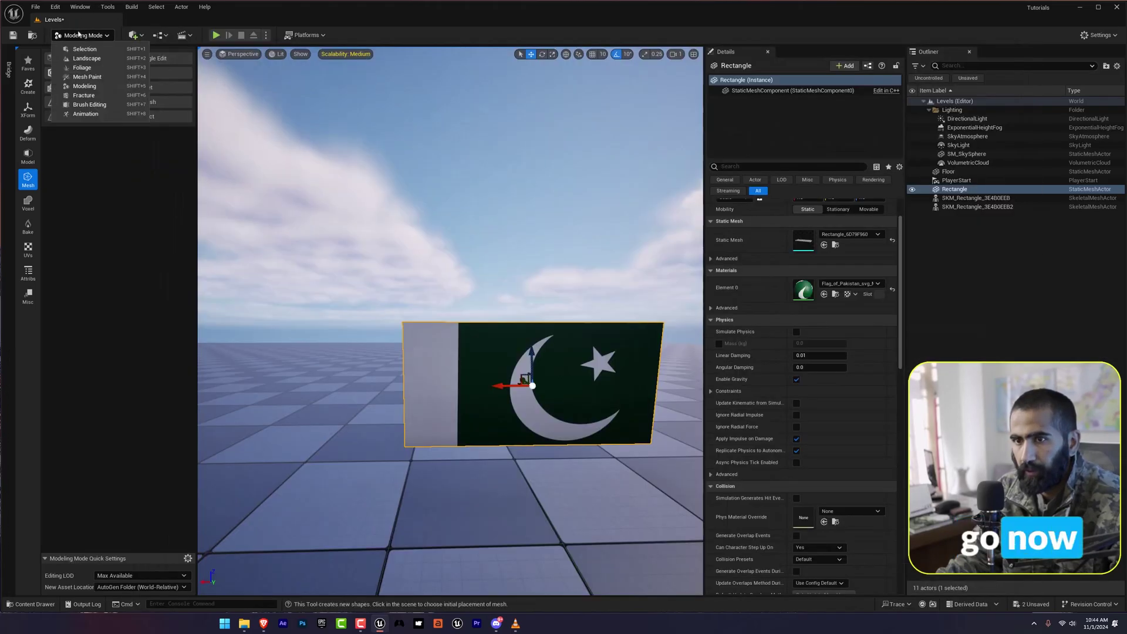
pyautogui.hotkey('shift', '1')
pyautogui.hotkey('alt', '2')
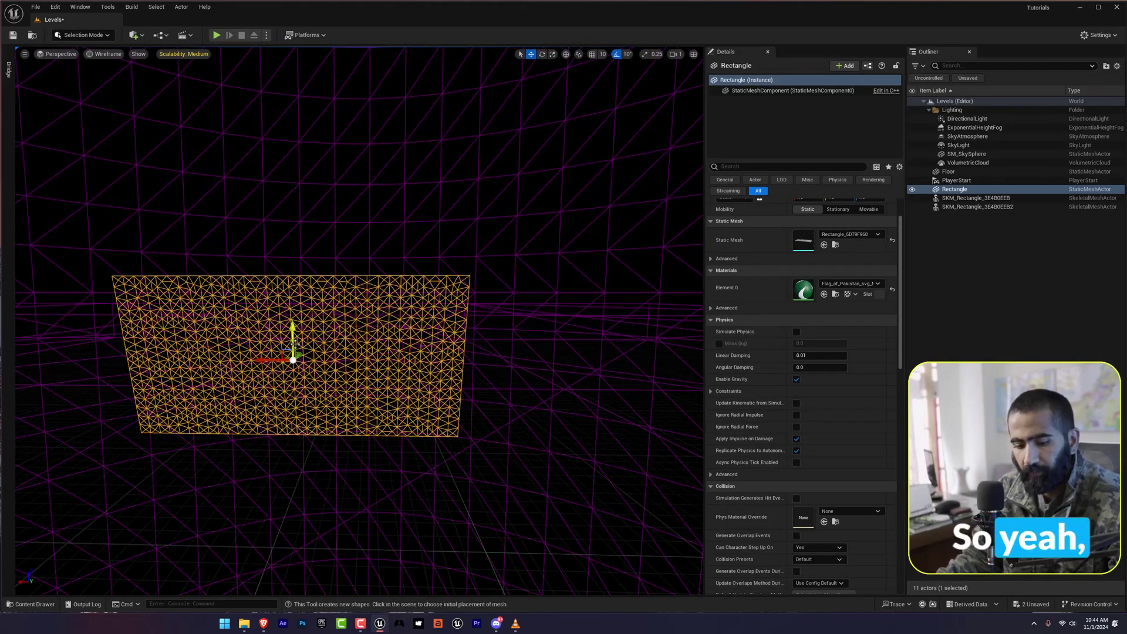
pyautogui.hotkey('alt', '4')
pyautogui.moveTo(332, 345)
pyautogui.mouseDown(button='right')
pyautogui.moveTo(294, 346)
pyautogui.moveTo(376, 346)
pyautogui.moveTo(382, 326)
pyautogui.moveTo(352, 357)
pyautogui.moveTo(337, 357)
pyautogui.mouseUp(button='right')
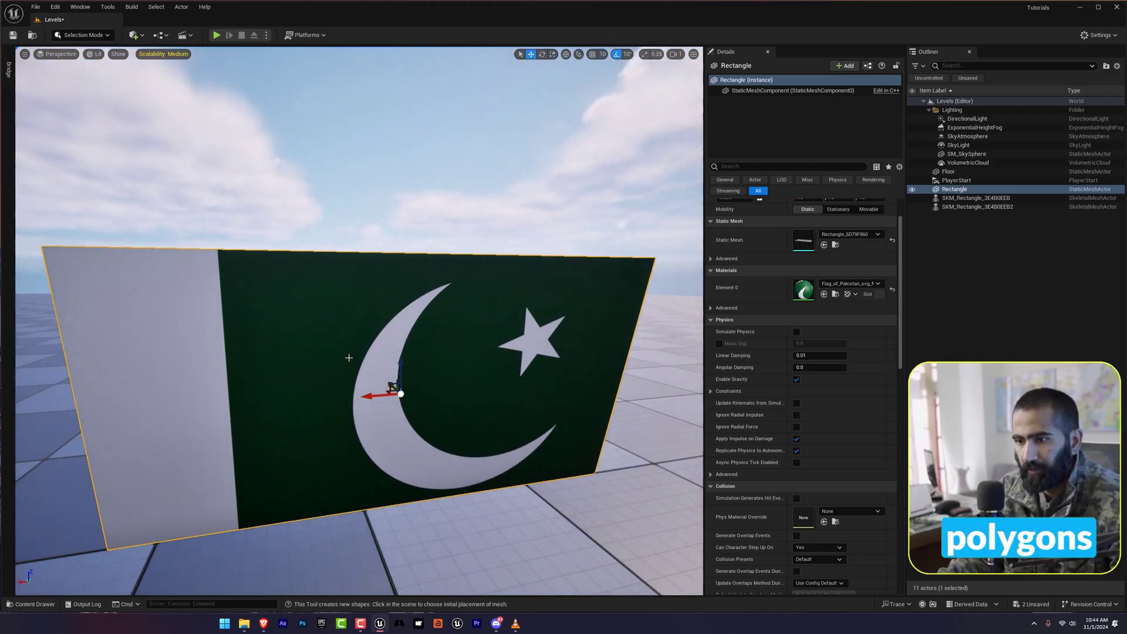
# Step: Convert the remeshed rectangle's static mesh to a skeletal mesh with a new skeleton and the root bone at bottom center
pyautogui.hotkey('ctrl', 'space')
pyautogui.rightClick(339, 410)
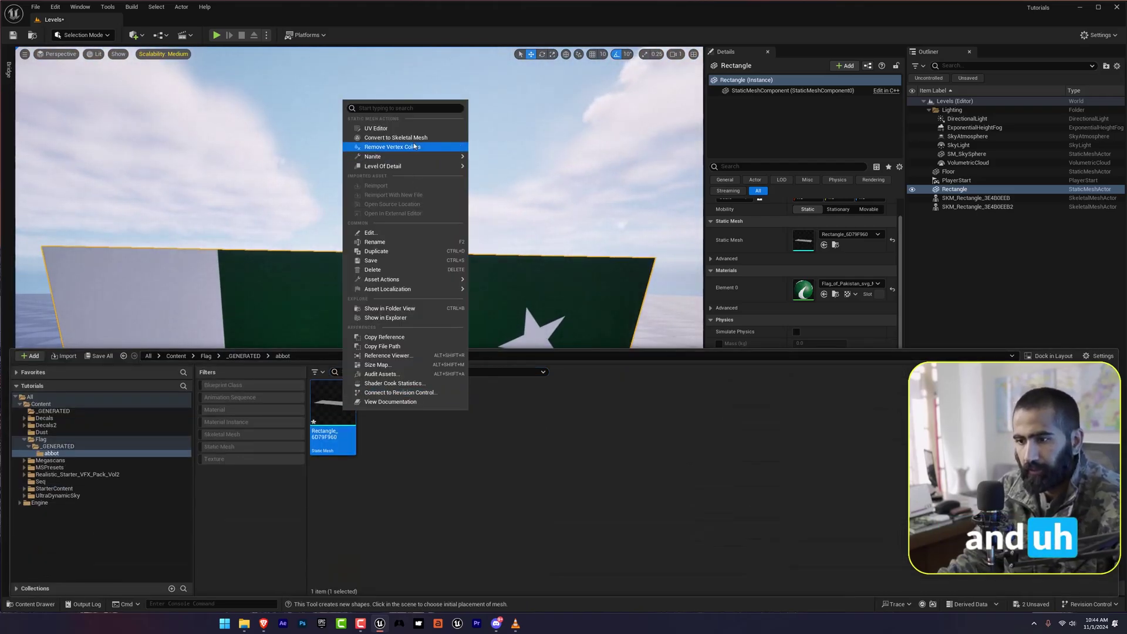
pyautogui.click(396, 138)
pyautogui.click(418, 445)
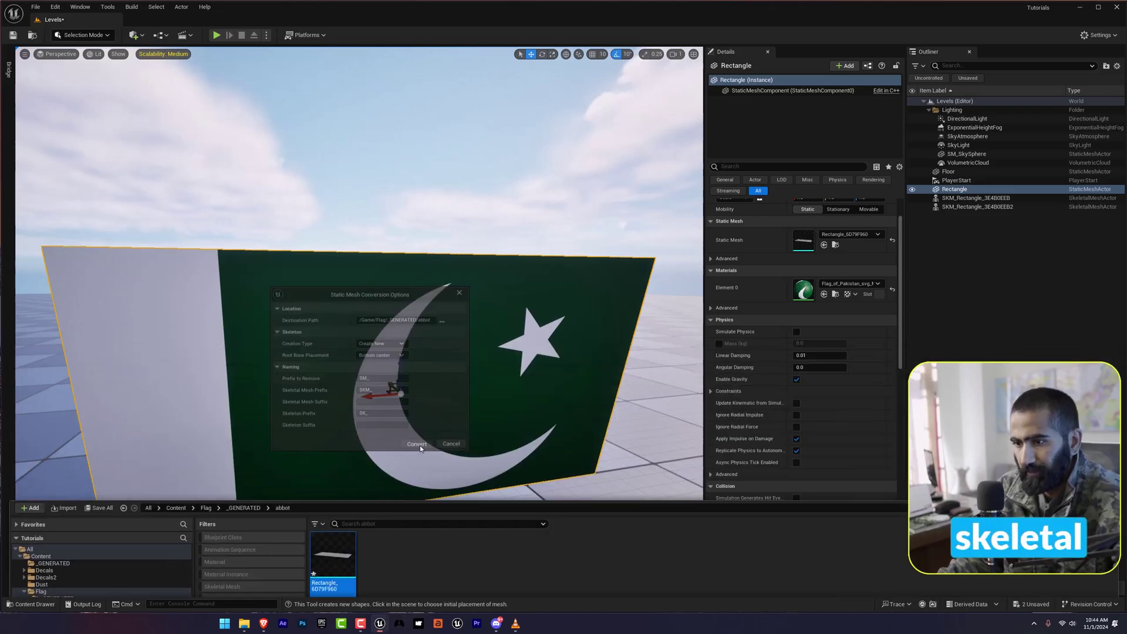
pyautogui.moveTo(431, 344); pyautogui.dragTo(413, 334, button='right')
# Step: Open the SKM_Rectangle_6D79F960 skeletal mesh and create clothing data from its LOD0 section 0, without a physics asset
pyautogui.hotkey('ctrl', 'space')
pyautogui.doubleClick(438, 412)
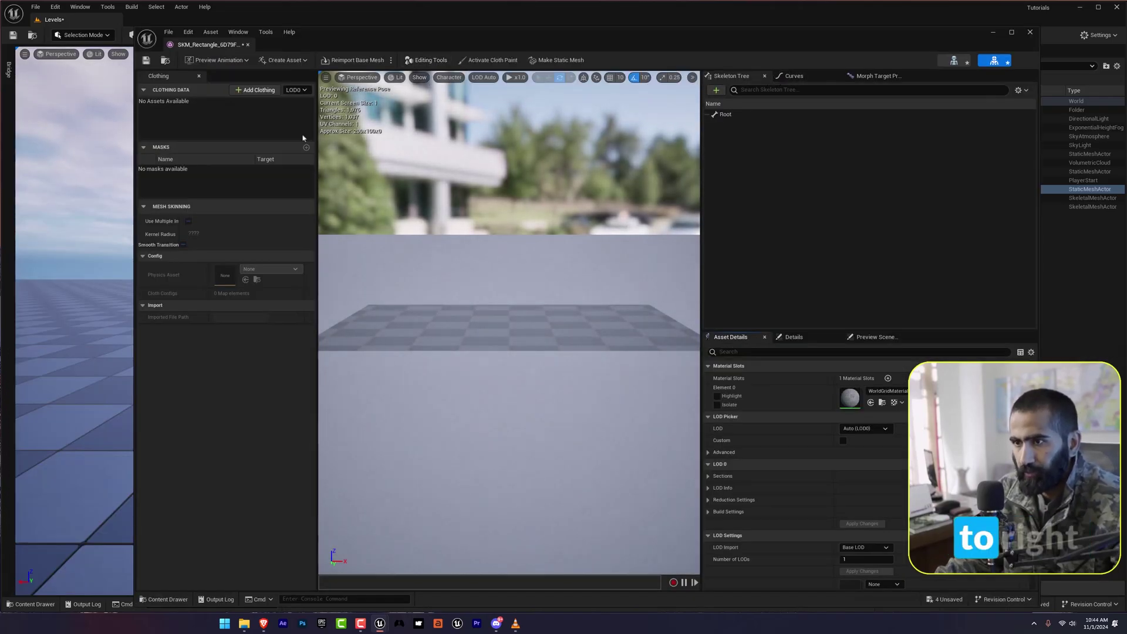
pyautogui.rightClick(408, 314)
pyautogui.moveTo(467, 377)
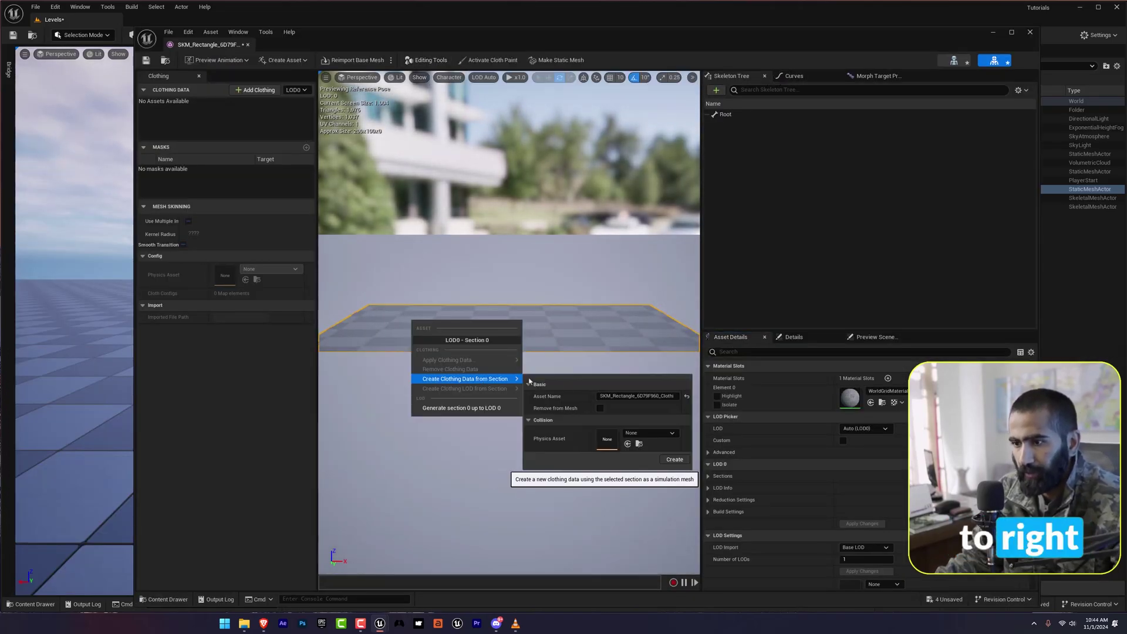
pyautogui.click(672, 460)
pyautogui.moveTo(629, 438); pyautogui.dragTo(603, 461, button='right')
# Step: Apply the SKM_Rectangle_6D79F960_Clothing_0 clothing data to the mesh's LOD0 section 0
pyautogui.click(235, 103)
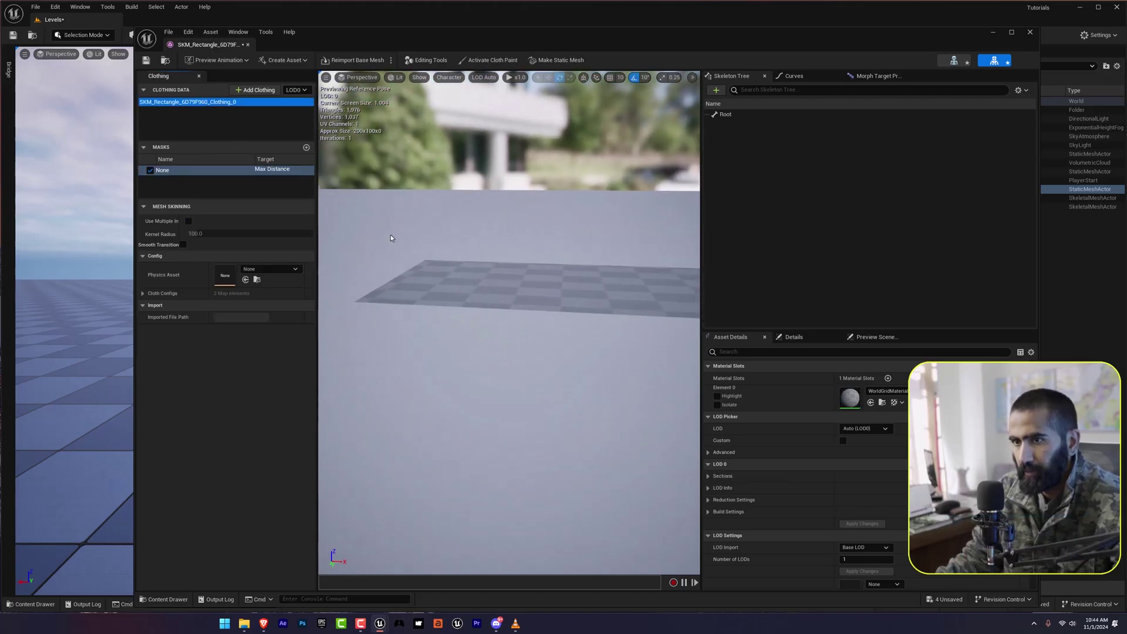
pyautogui.rightClick(481, 281)
pyautogui.moveTo(581, 320)
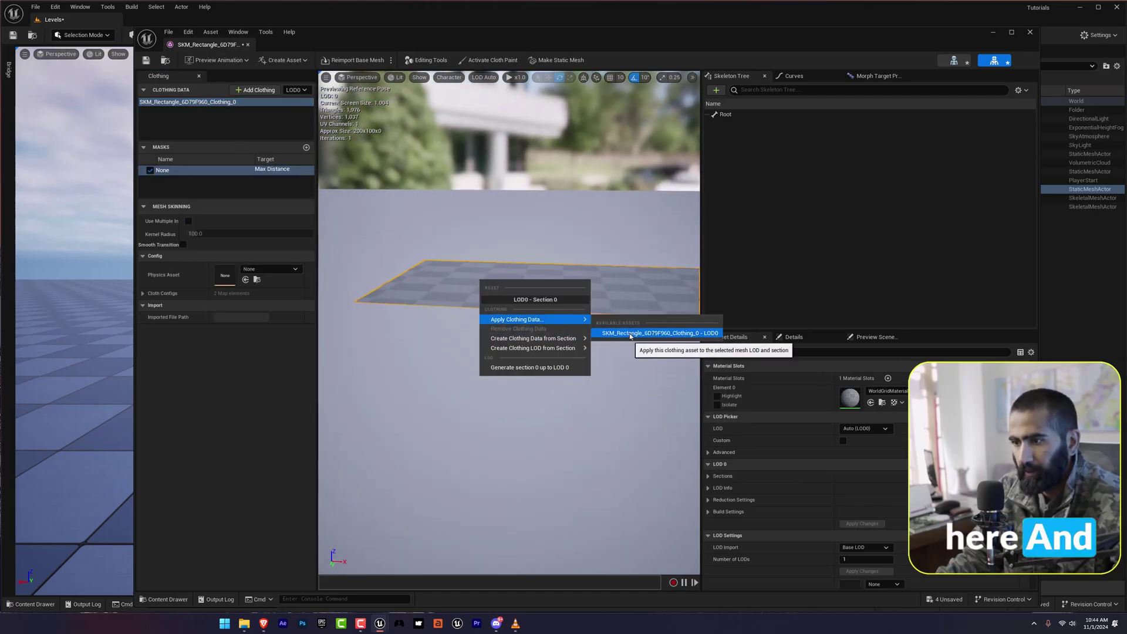
pyautogui.click(657, 332)
pyautogui.moveTo(512, 288); pyautogui.dragTo(466, 289, button='right')
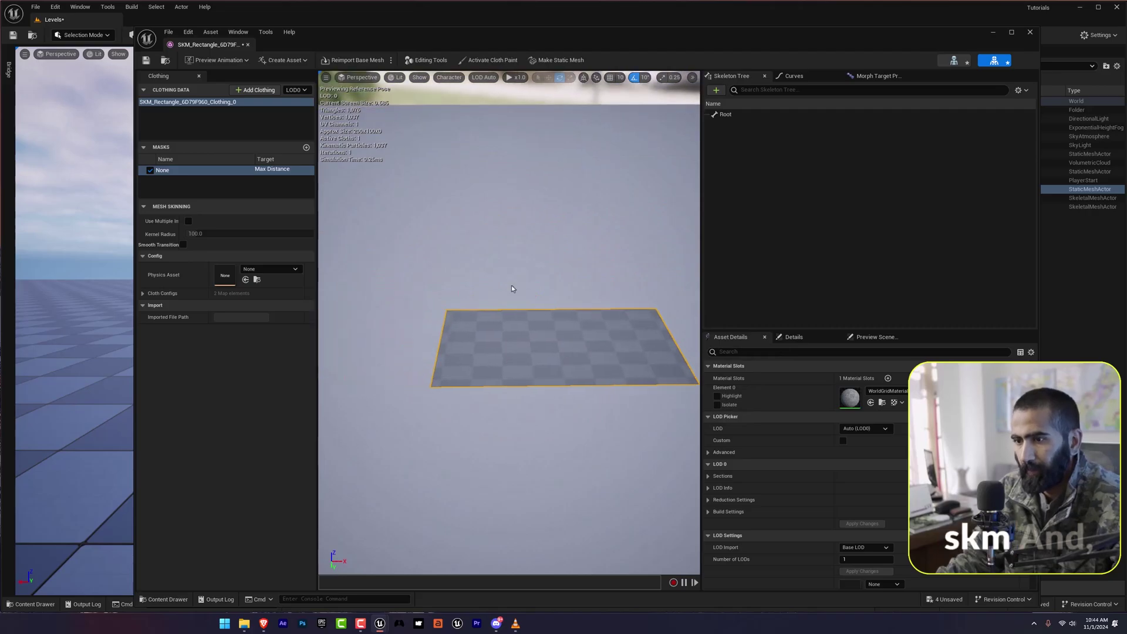
pyautogui.moveTo(463, 152); pyautogui.dragTo(462, 152, button='right')
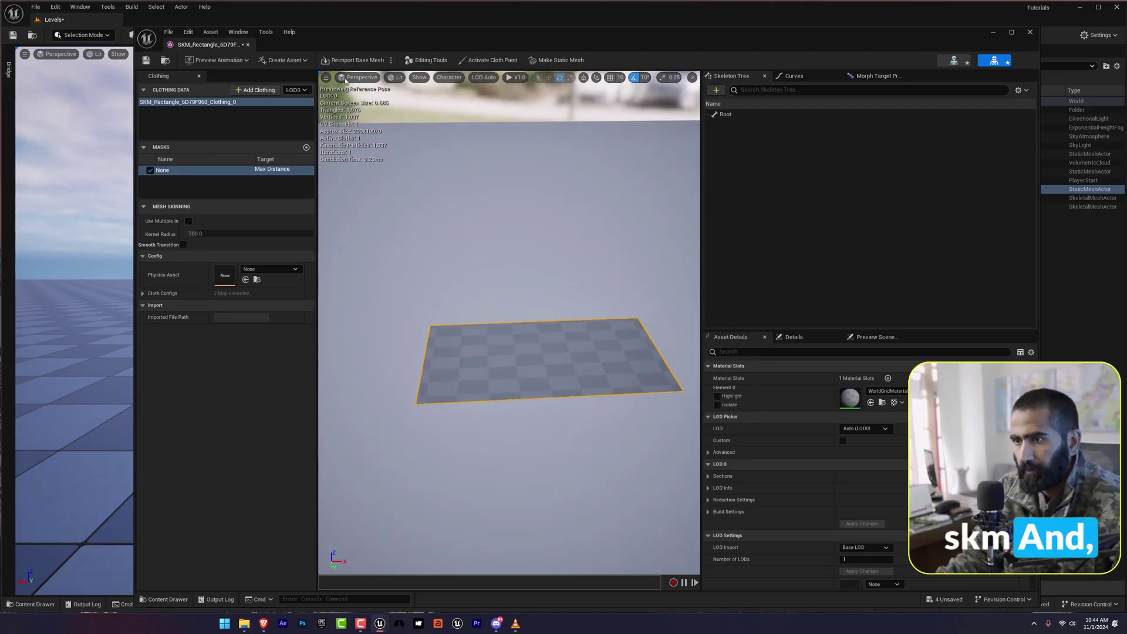
# Step: Activate cloth painting for the SKM_Rectangle_6D79F960_Clothing_0 asset and set View Max to 1000
pyautogui.click(479, 61)
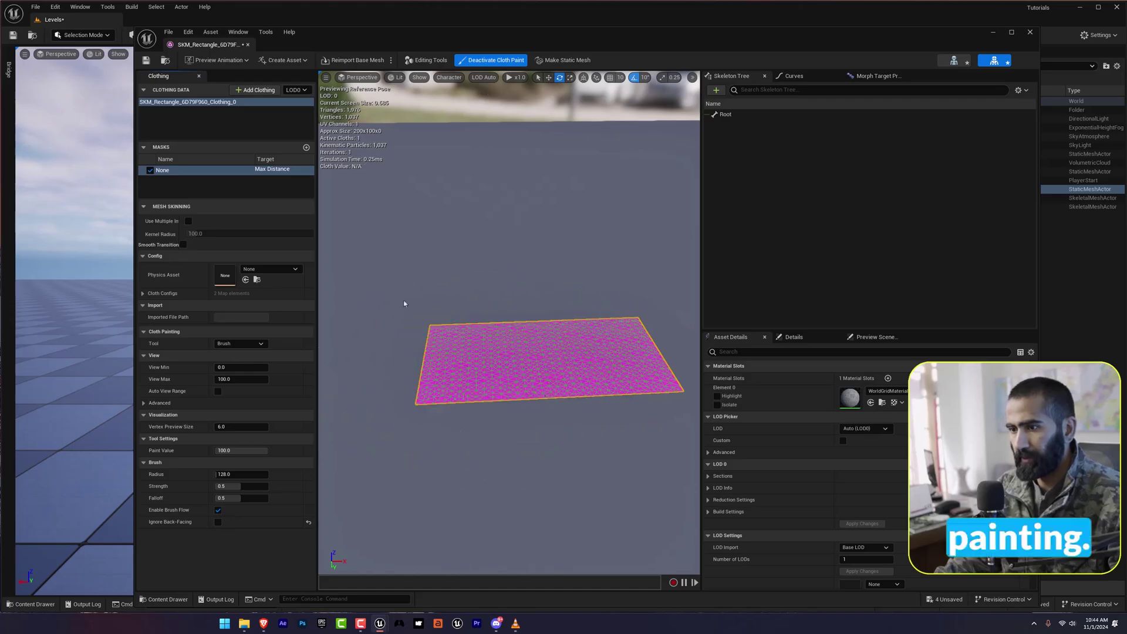
pyautogui.click(489, 61)
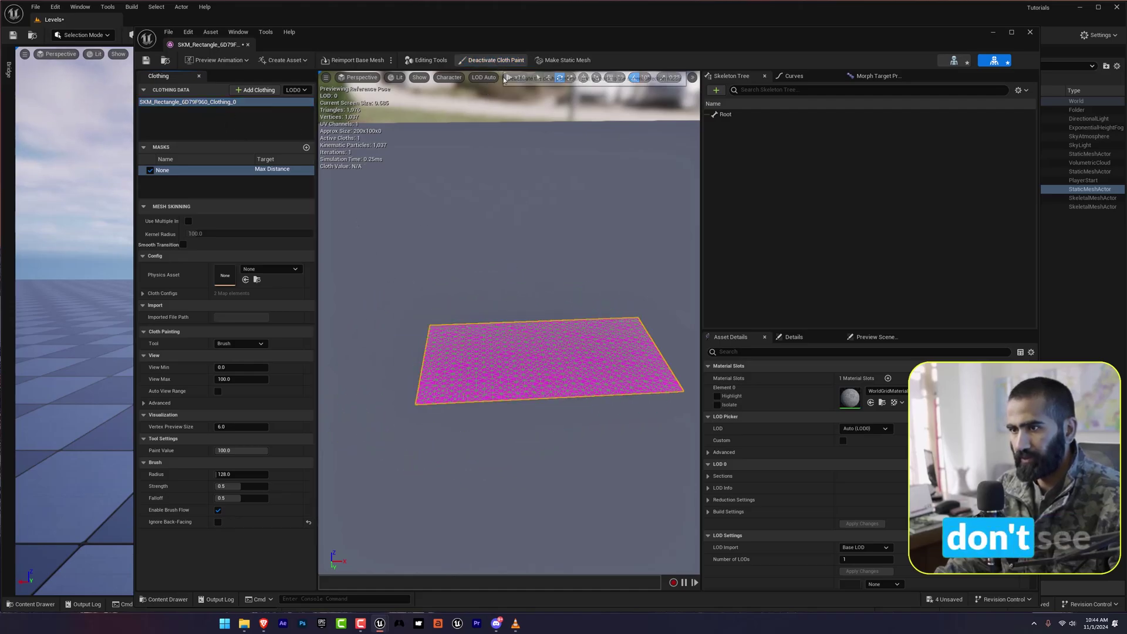
pyautogui.click(312, 125)
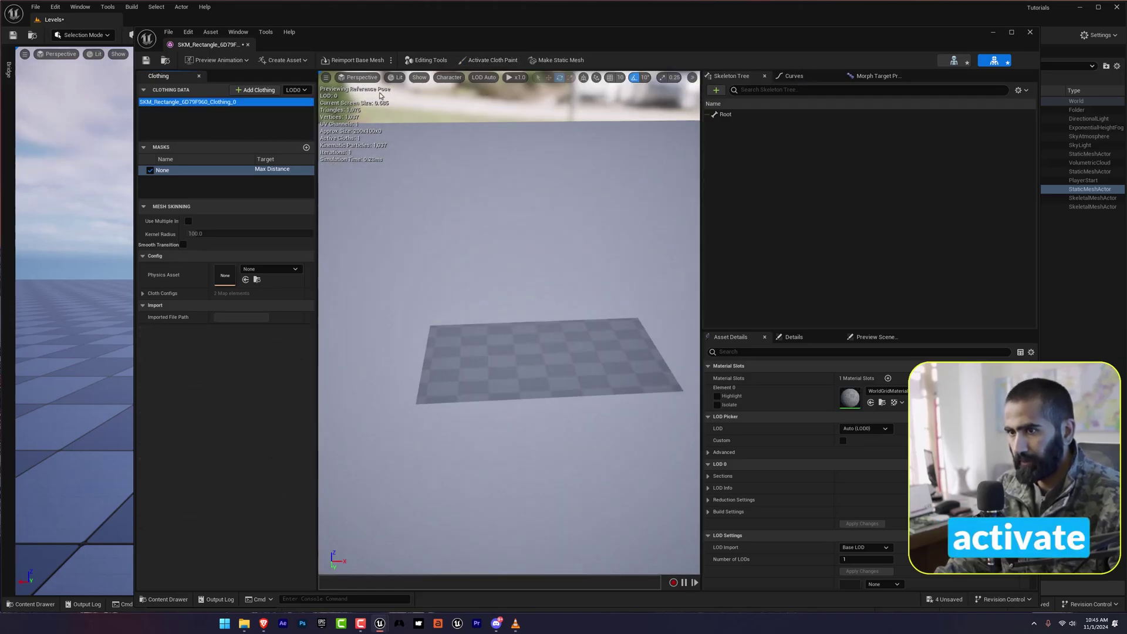
pyautogui.click(502, 60)
pyautogui.moveTo(503, 351)
pyautogui.keyDown('alt'); pyautogui.mouseDown()
pyautogui.moveTo(539, 356)
pyautogui.moveTo(548, 415)
pyautogui.mouseUp(); pyautogui.keyUp('alt')
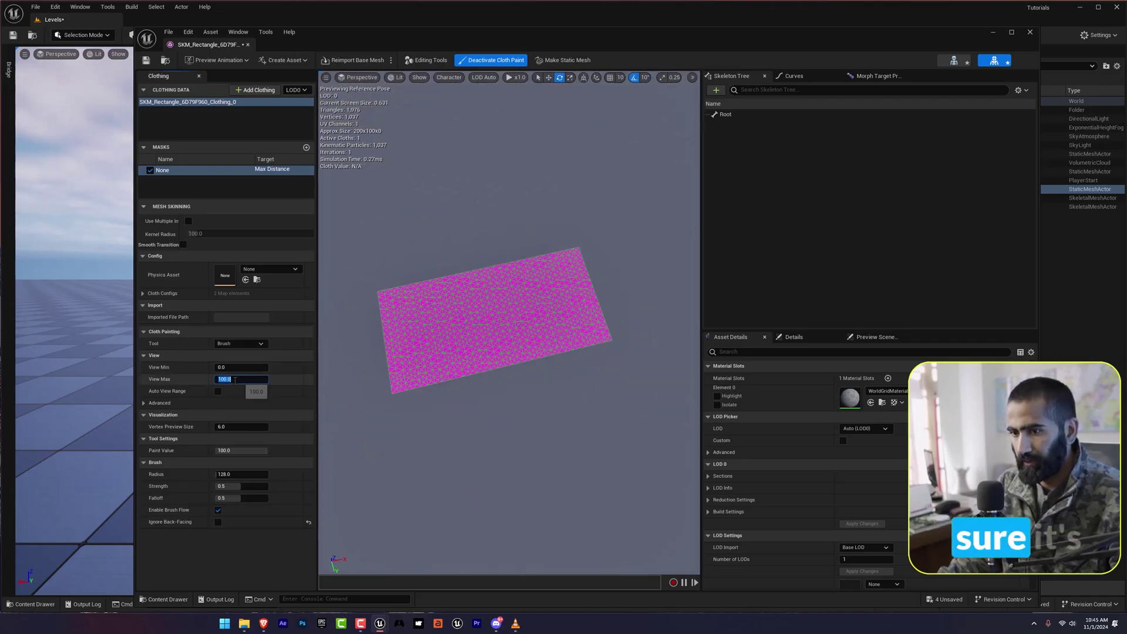
pyautogui.press('Return')
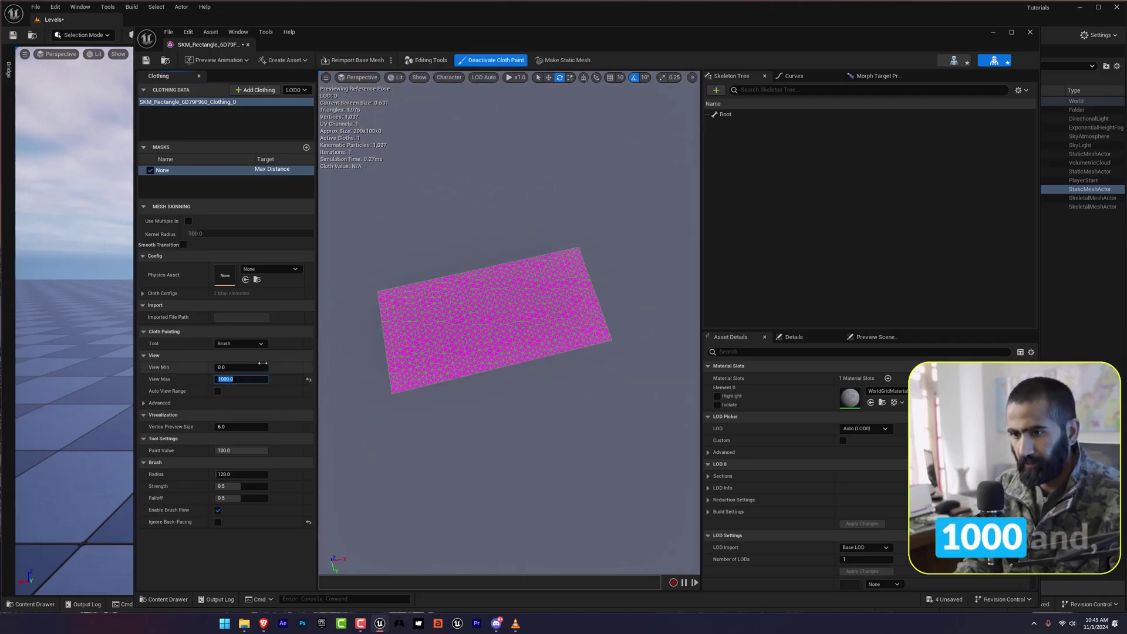
# Step: Paint Max Distance over the whole cloth except a narrow strip along one short edge, and deactivate cloth painting to preview the simulation
pyautogui.moveTo(535, 273)
pyautogui.mouseDown()
pyautogui.moveTo(555, 321)
pyautogui.moveTo(529, 288)
pyautogui.mouseUp()
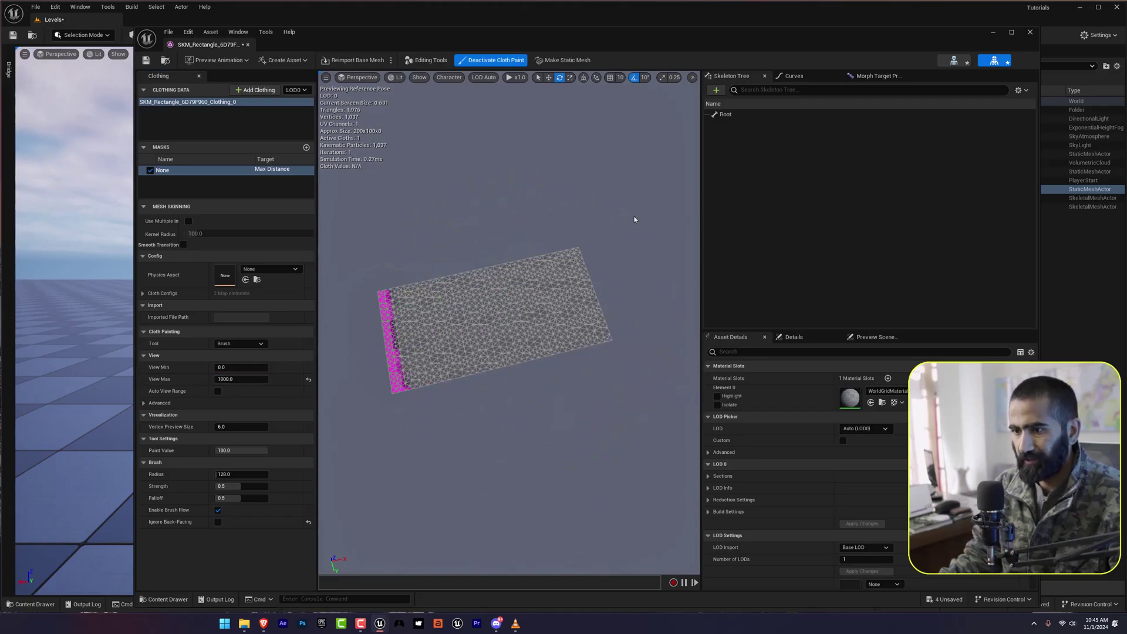
pyautogui.click(497, 61)
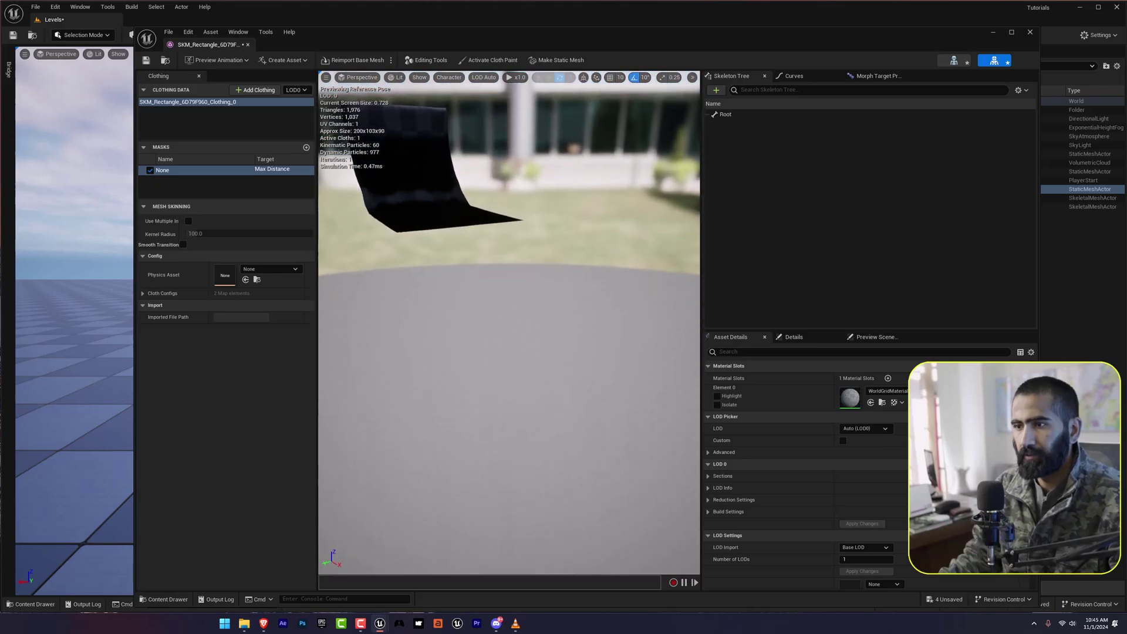
pyautogui.moveTo(509, 323); pyautogui.dragTo(503, 294, button='right')
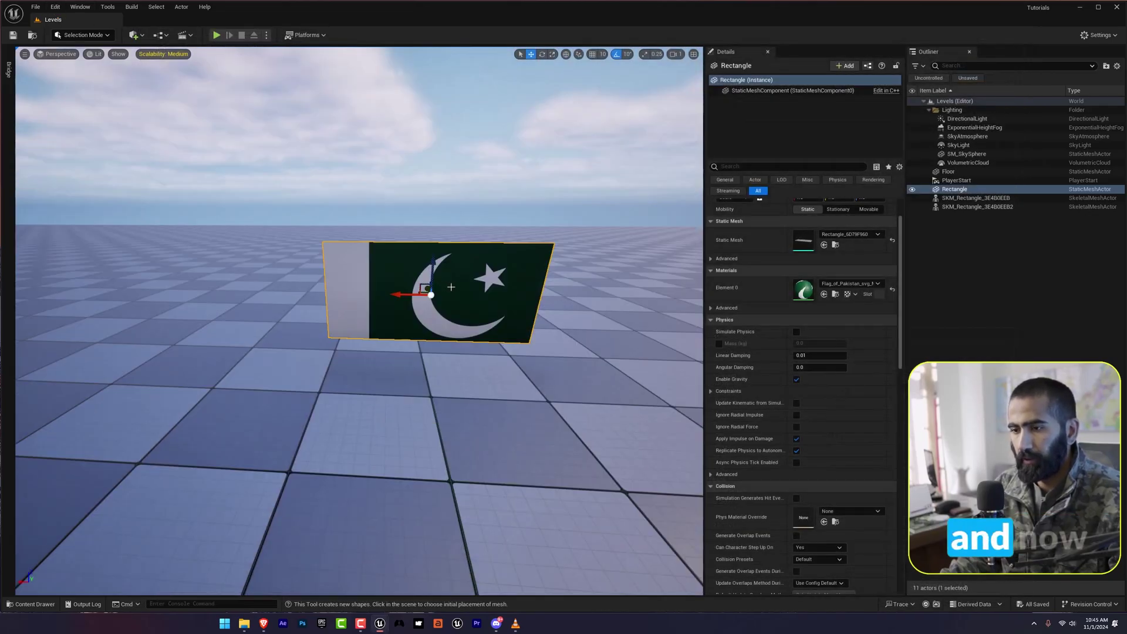
# Step: Delete the static flag rectangle from the level and place the SKM_Rectangle_6D79F960 skeletal mesh near the player start
pyautogui.press('Delete')
pyautogui.hotkey('ctrl', 'space')
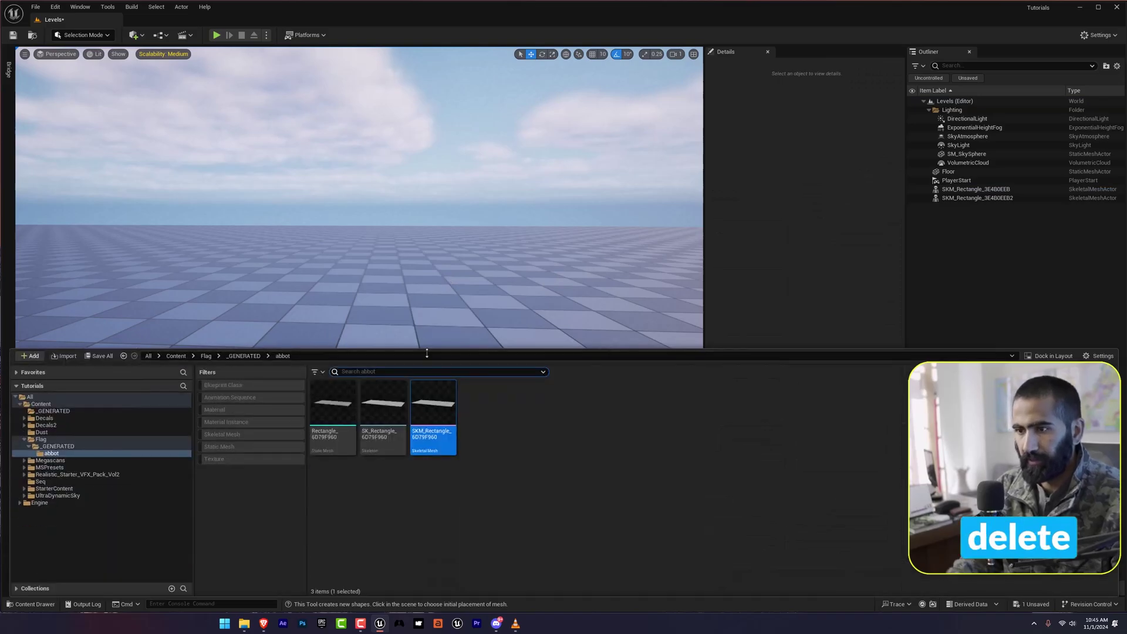
pyautogui.moveTo(426, 317); pyautogui.dragTo(481, 379, button='right')
pyautogui.hotkey('ctrl', 'space')
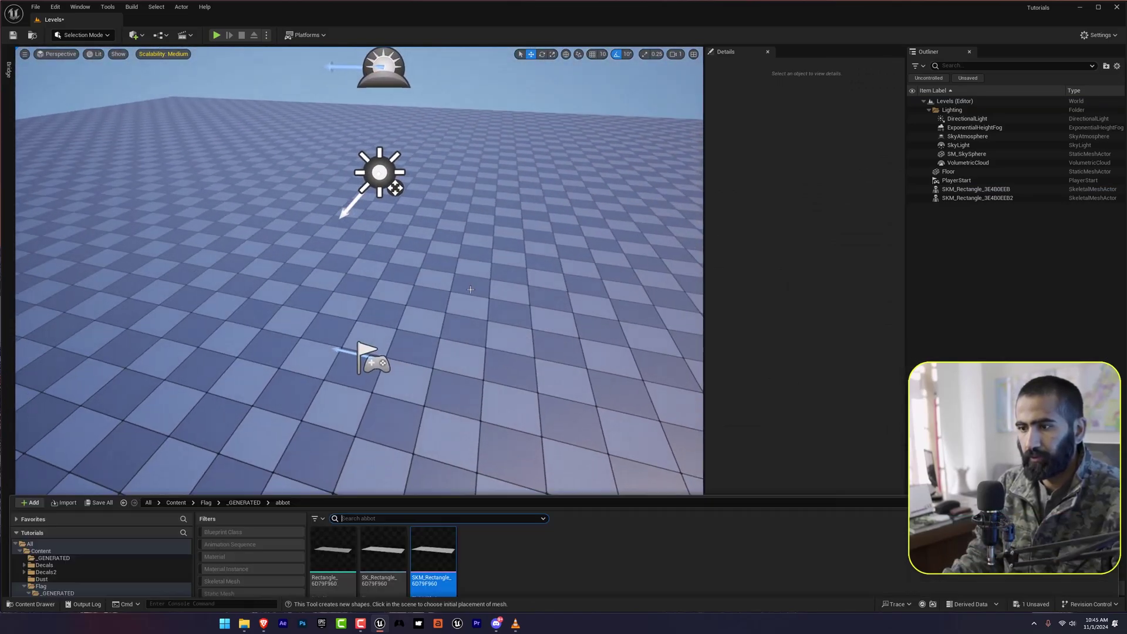
pyautogui.moveTo(433, 414); pyautogui.dragTo(303, 357)
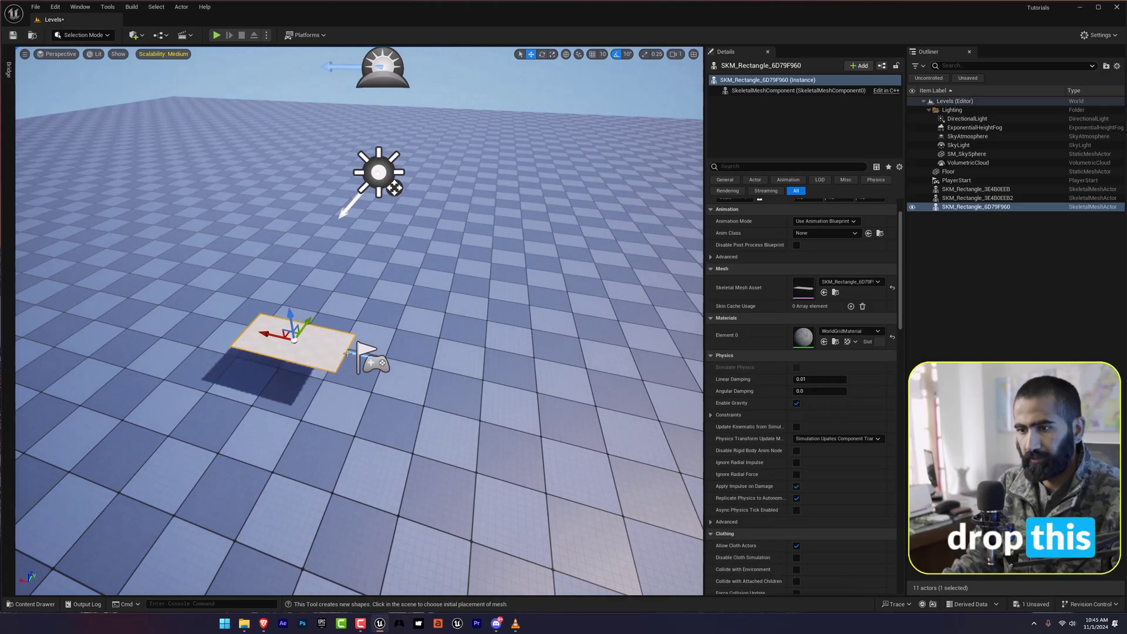
# Step: Assign Flag_of_Pakistan_svg_Mat to the placed skeletal mesh's Element 0 and raise the mesh farther above the floor
pyautogui.hotkey('ctrl', 'space')
pyautogui.click(83, 440)
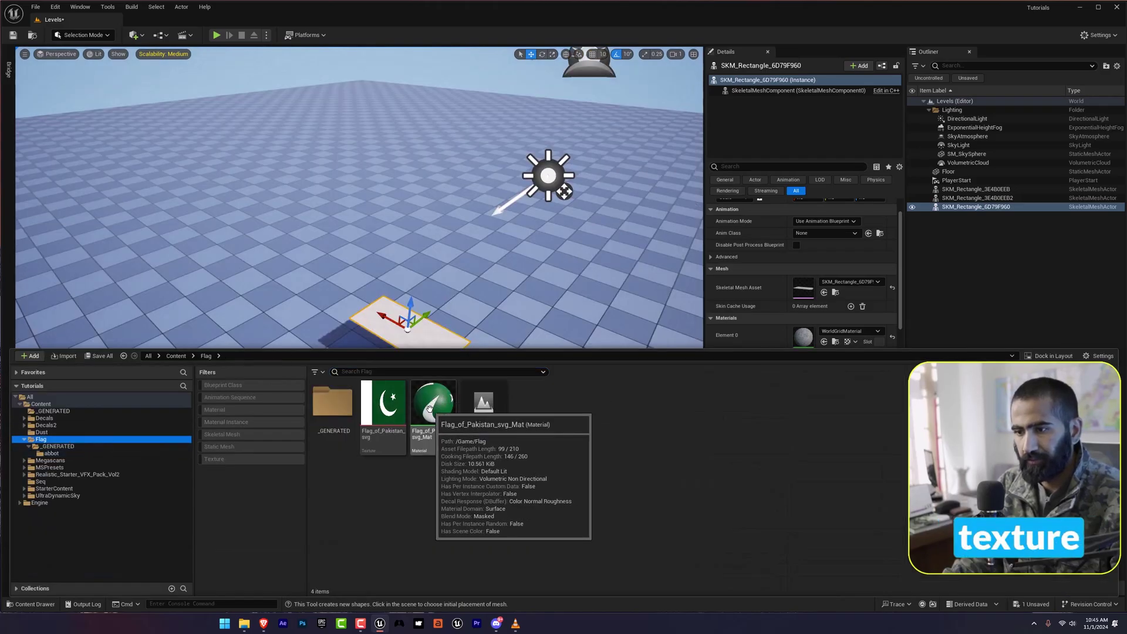
pyautogui.moveTo(429, 409); pyautogui.dragTo(794, 340)
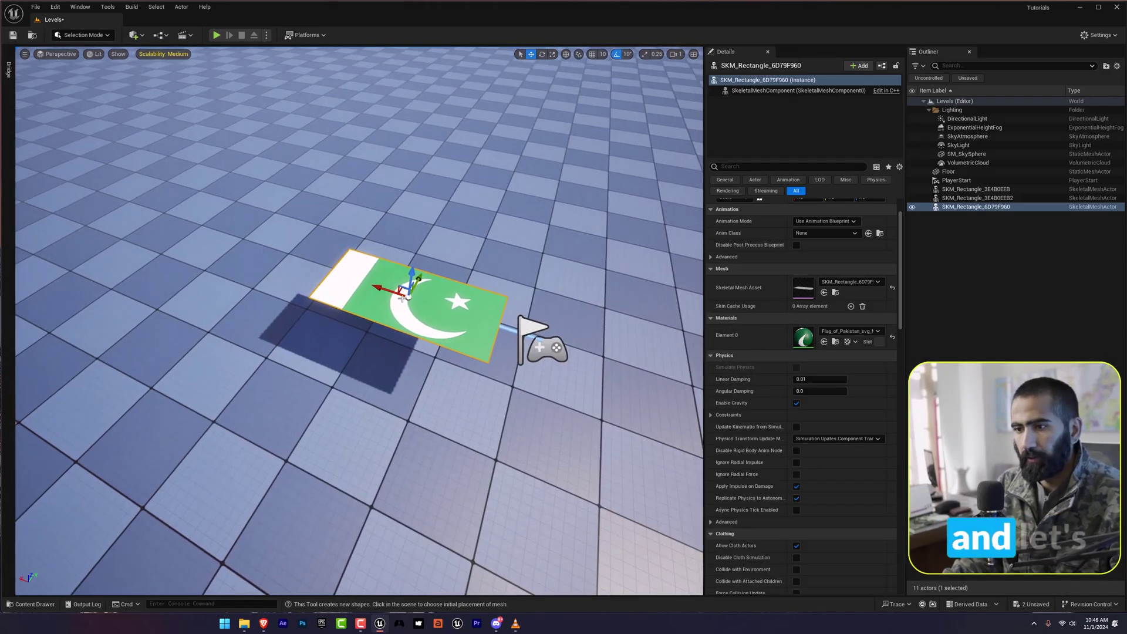
pyautogui.moveTo(415, 280); pyautogui.dragTo(416, 254)
# Step: Play the level in the editor and move around the flag to examine its cloth simulation
pyautogui.hotkey('alt', 'p')
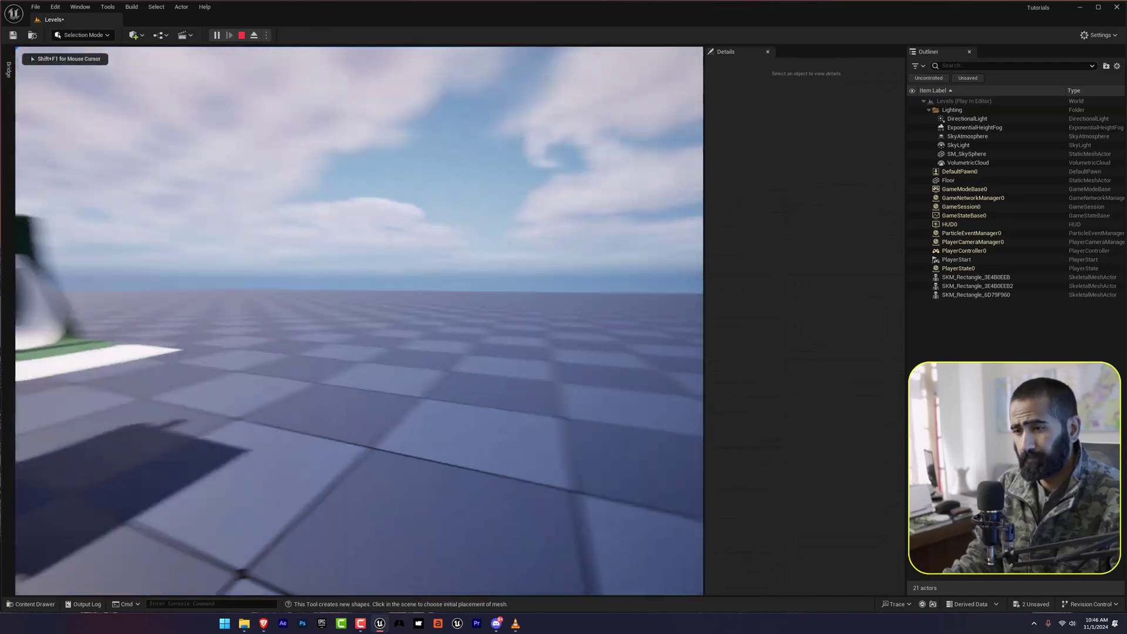
pyautogui.press('w')
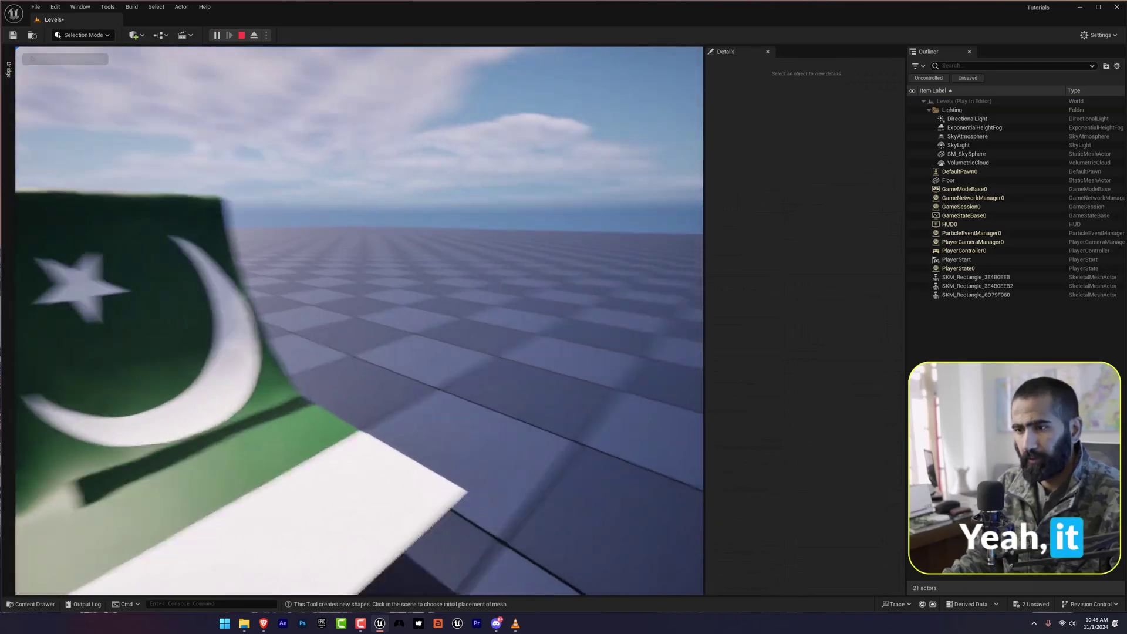
pyautogui.press('s')
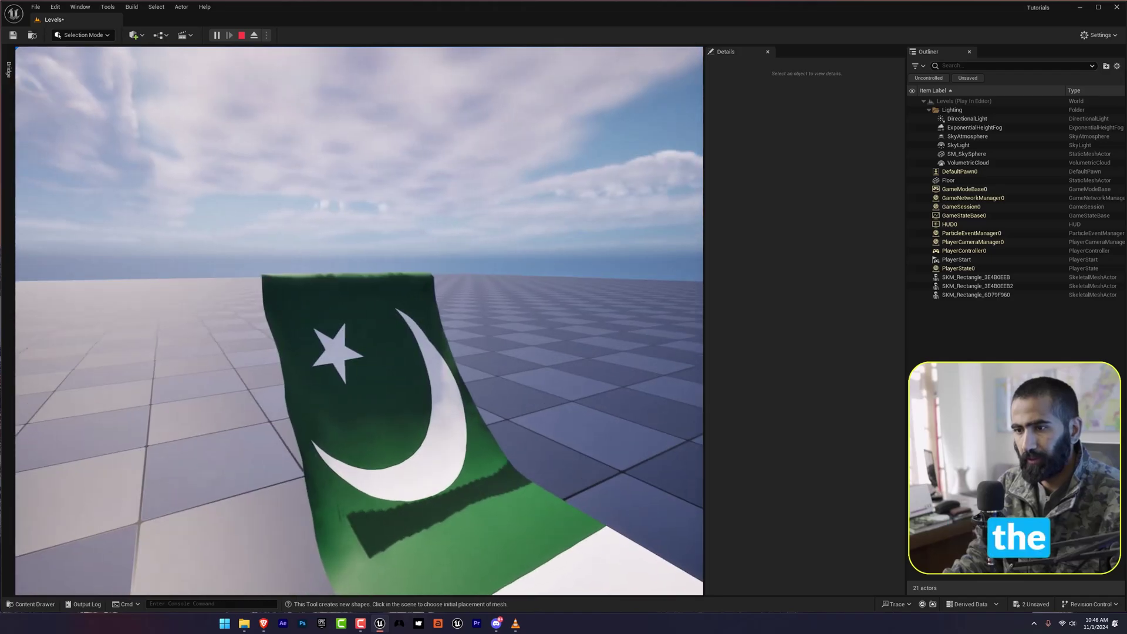
# Step: Stop the play session, open the SKM_Rectangle_6D79F960 skeletal mesh for editing and delete its existing clothing data
pyautogui.press('Escape')
pyautogui.moveTo(232, 290); pyautogui.dragTo(106, 259, button='right')
pyautogui.hotkey('ctrl', 'space')
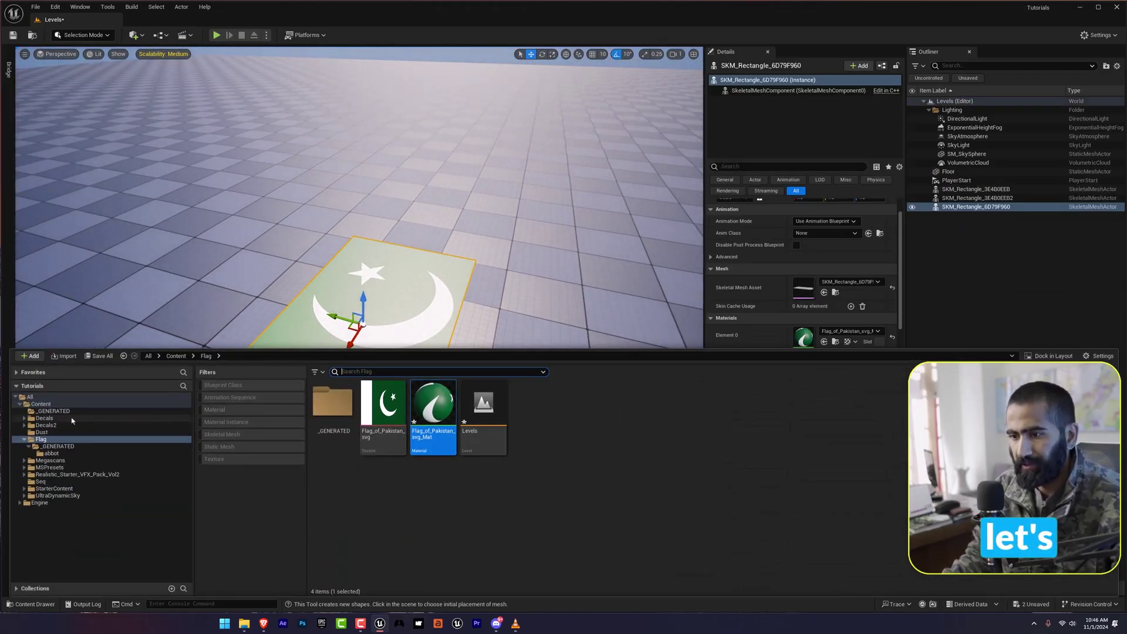
pyautogui.hotkey('ctrl', 'space')
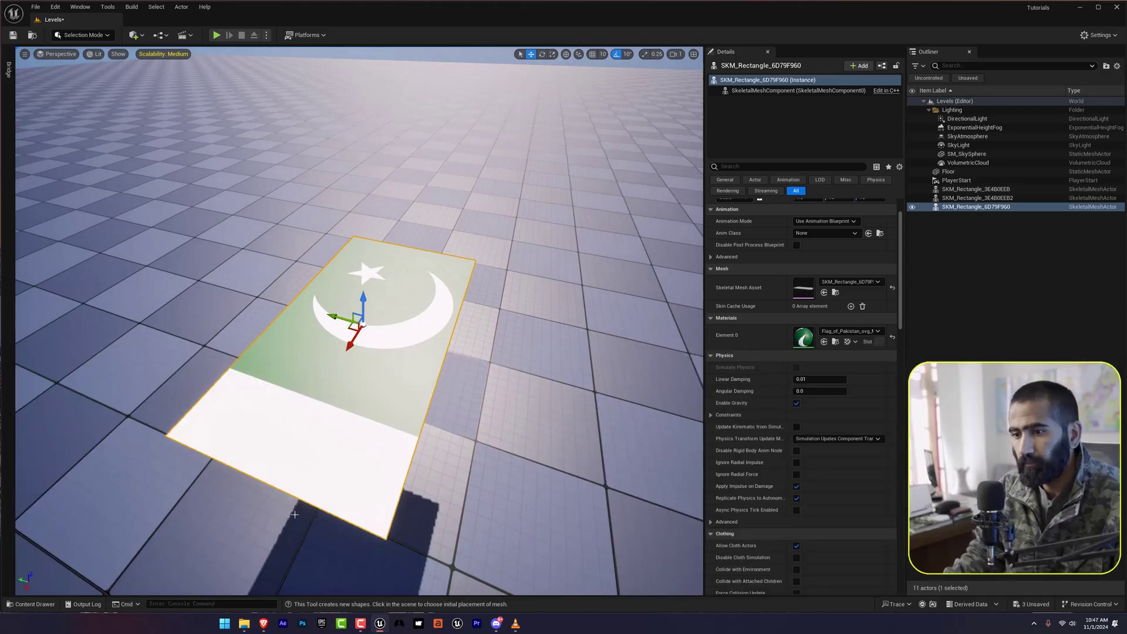
pyautogui.hotkey('ctrl', 'space')
pyautogui.doubleClick(433, 411)
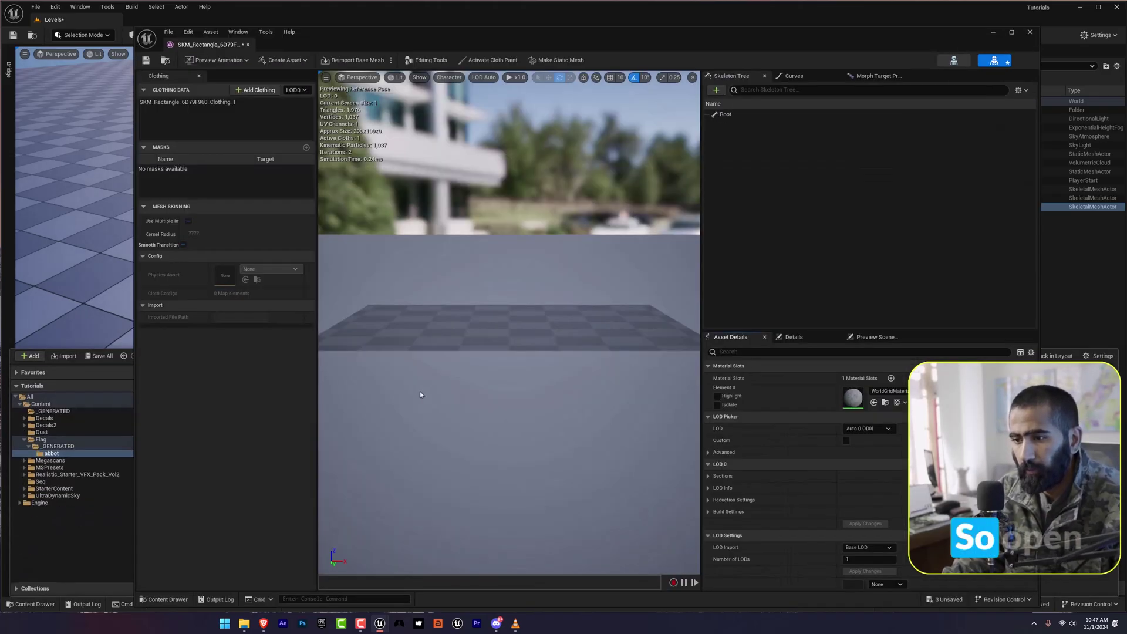
pyautogui.click(200, 103)
# Step: Create new clothing data from the rectangle's LOD0 Section 0 and apply it to that section
pyautogui.rightClick(487, 398)
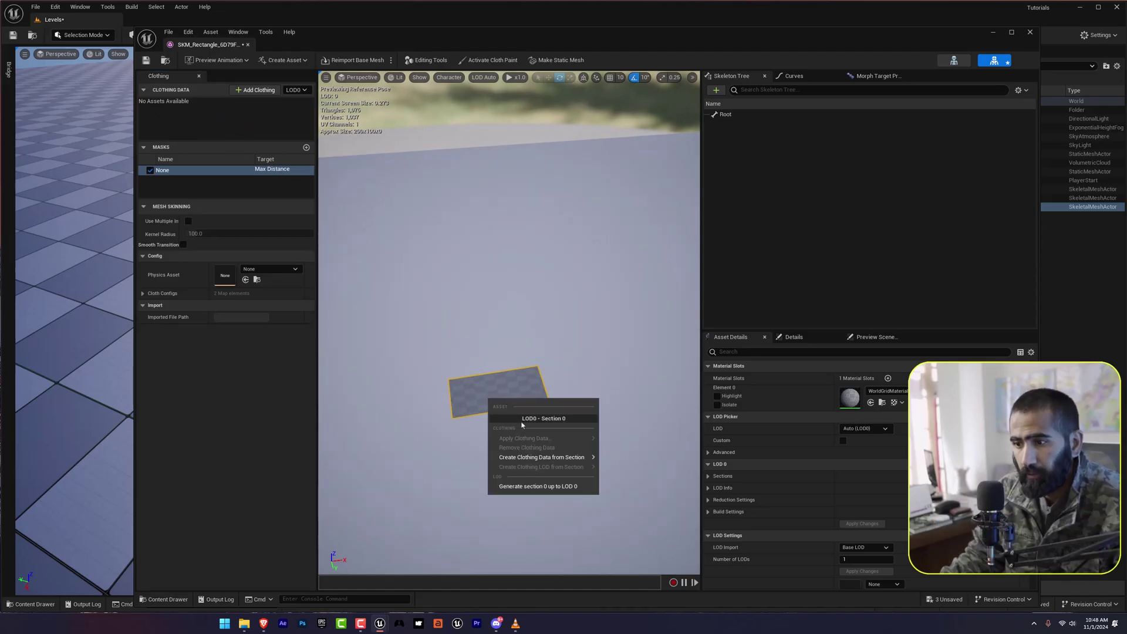
pyautogui.moveTo(529, 457)
pyautogui.click(747, 537)
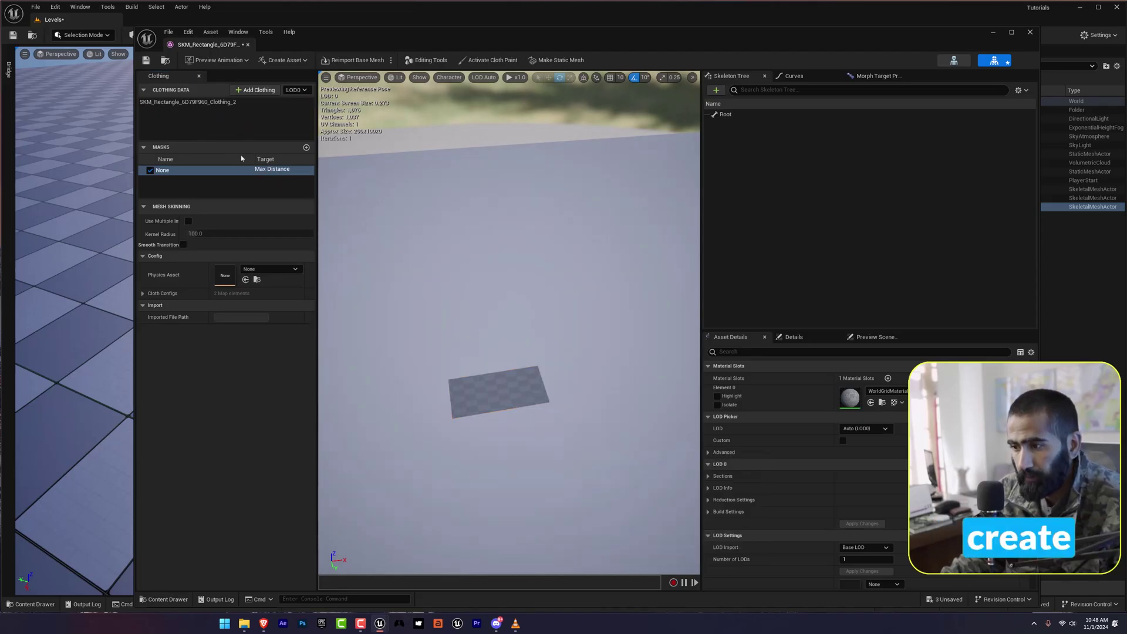
pyautogui.rightClick(496, 394)
pyautogui.moveTo(575, 440)
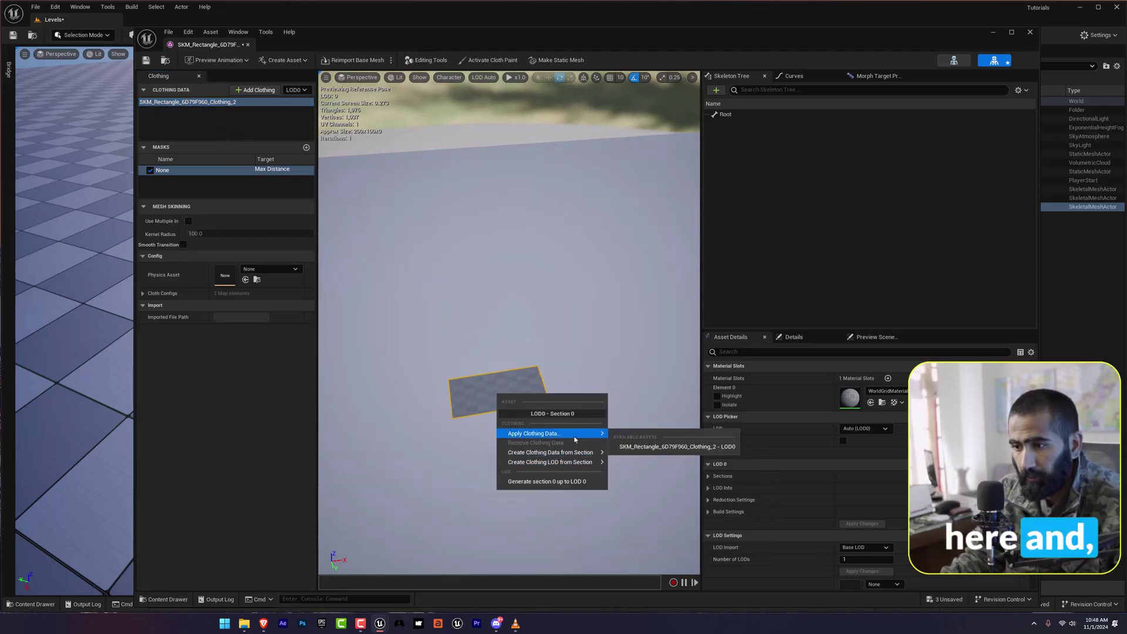
pyautogui.click(662, 448)
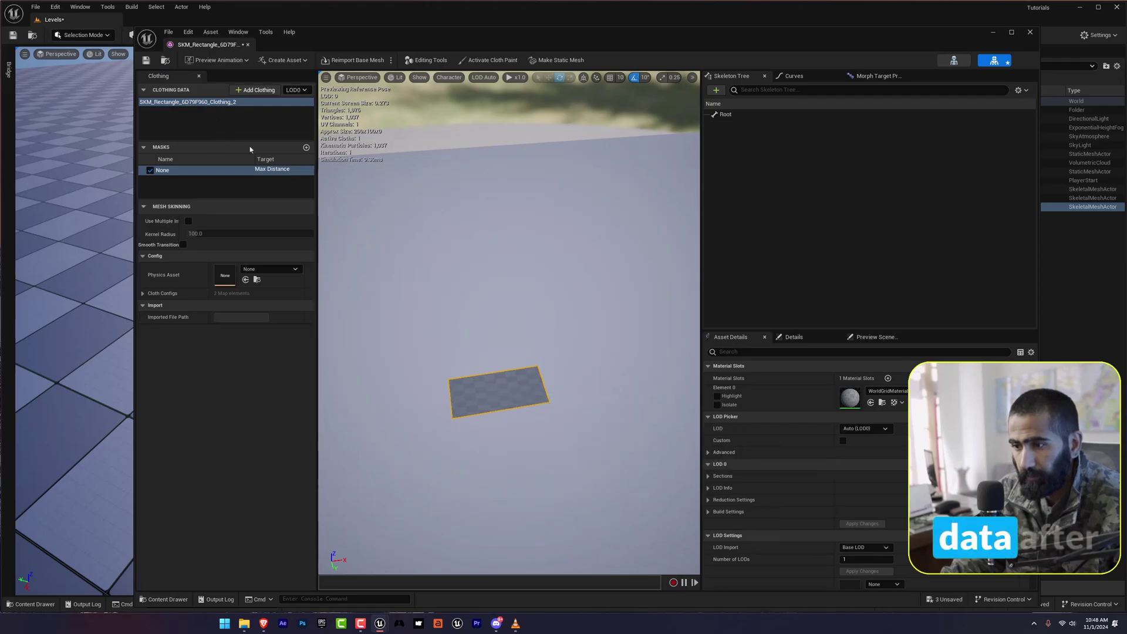
# Step: Paint Max Distance on the cloth except a strip along the flag's white end, set View Max to 1000 and deactivate cloth painting
pyautogui.click(478, 59)
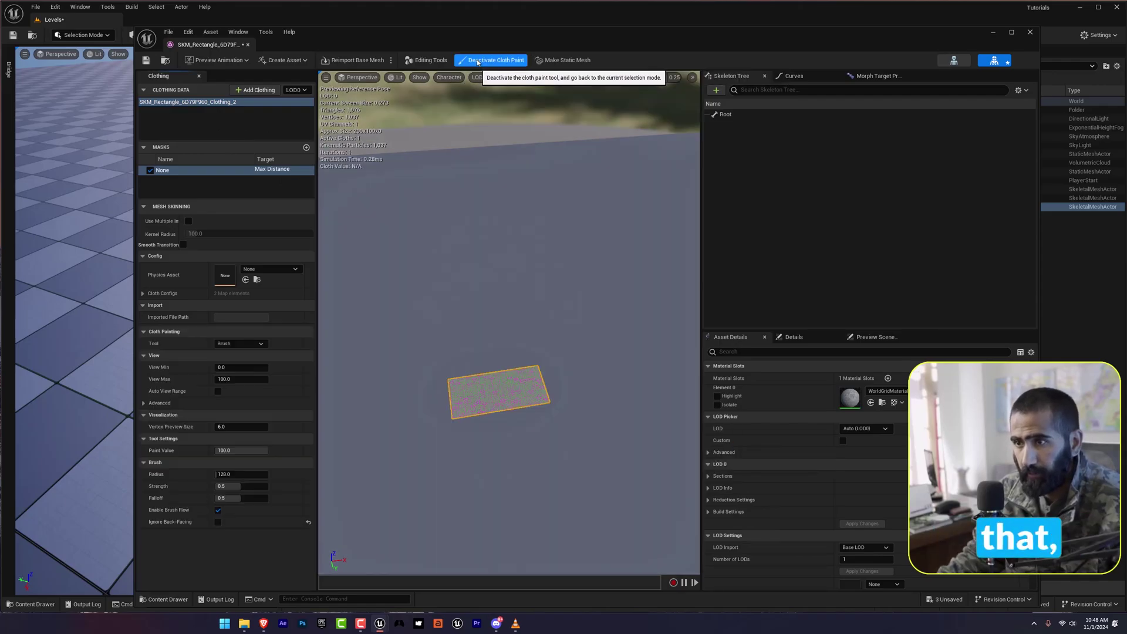
pyautogui.moveTo(494, 405); pyautogui.dragTo(446, 428, button='right')
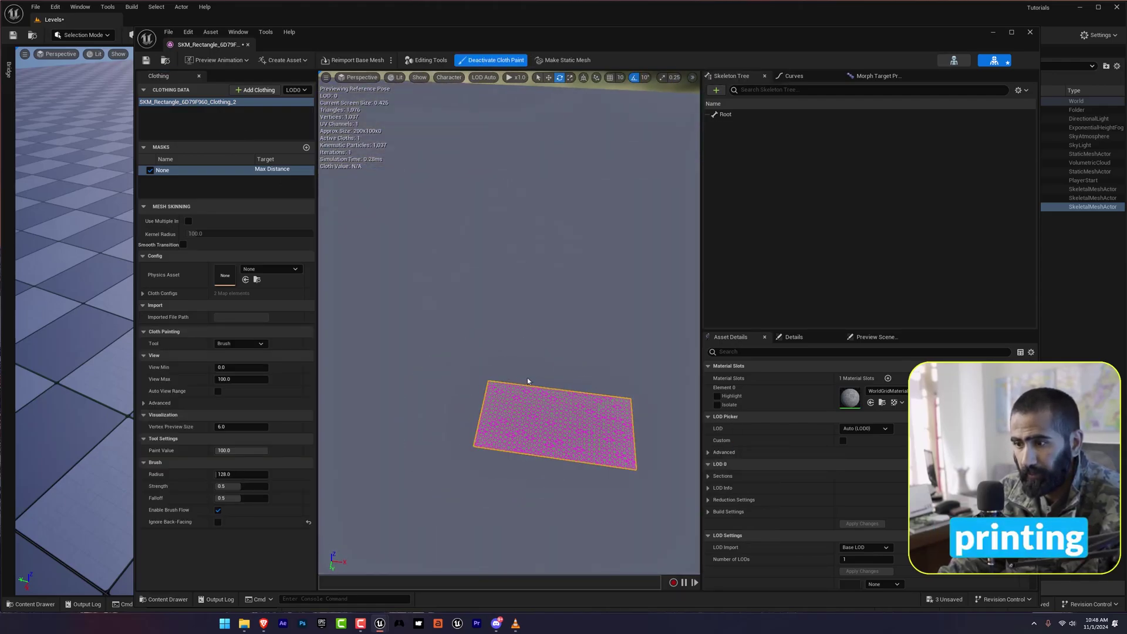
pyautogui.moveTo(527, 399)
pyautogui.mouseDown()
pyautogui.moveTo(521, 449)
pyautogui.moveTo(529, 397)
pyautogui.moveTo(521, 450)
pyautogui.moveTo(504, 402)
pyautogui.mouseUp()
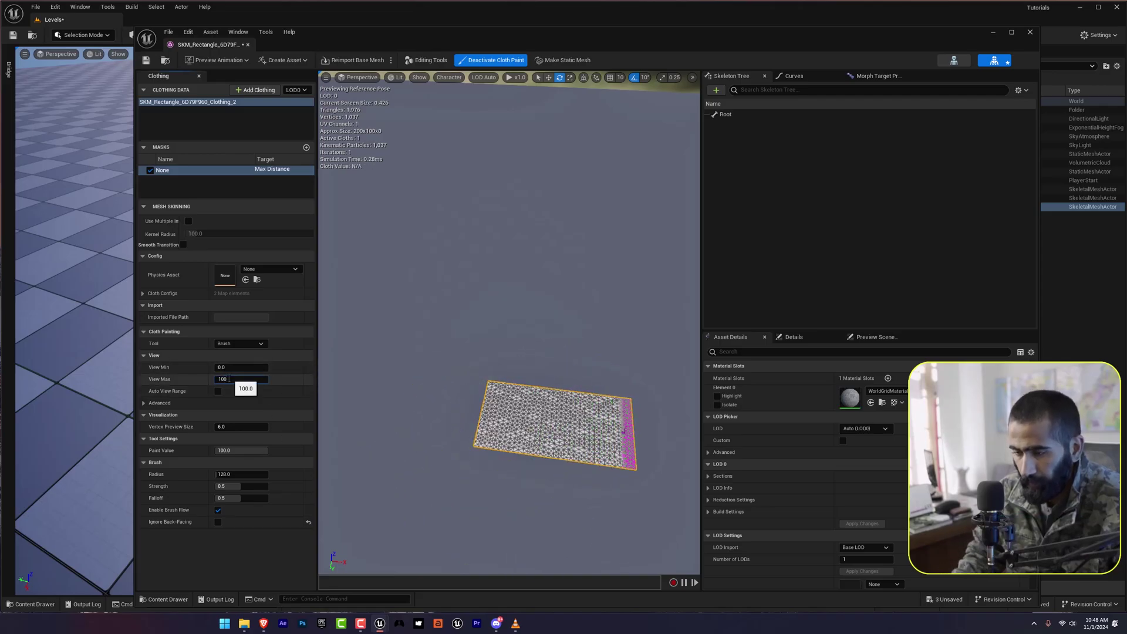
pyautogui.write('0')
pyautogui.press('Return')
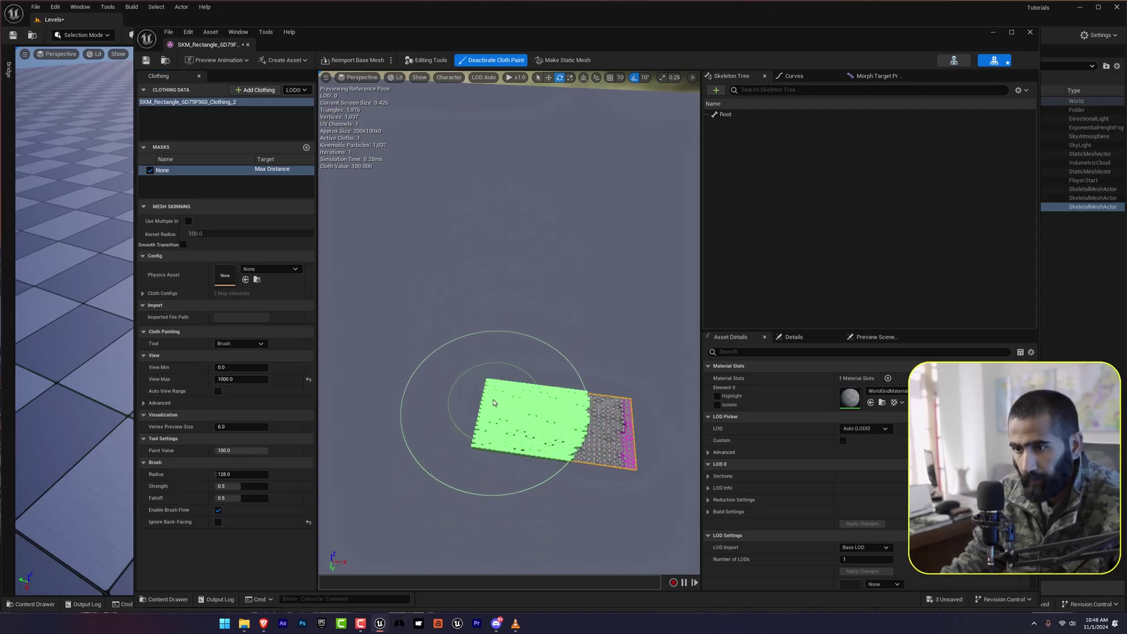
pyautogui.click(471, 61)
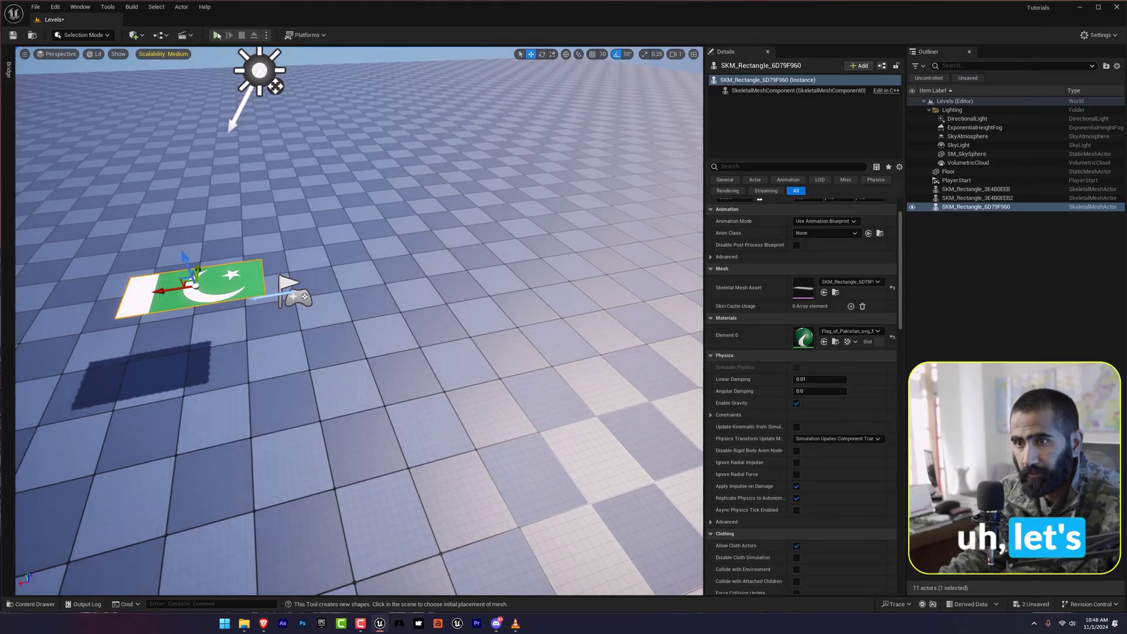
# Step: Delete the placed SKM_Rectangle_6D79F960 flag mesh from the level
pyautogui.press('Delete')
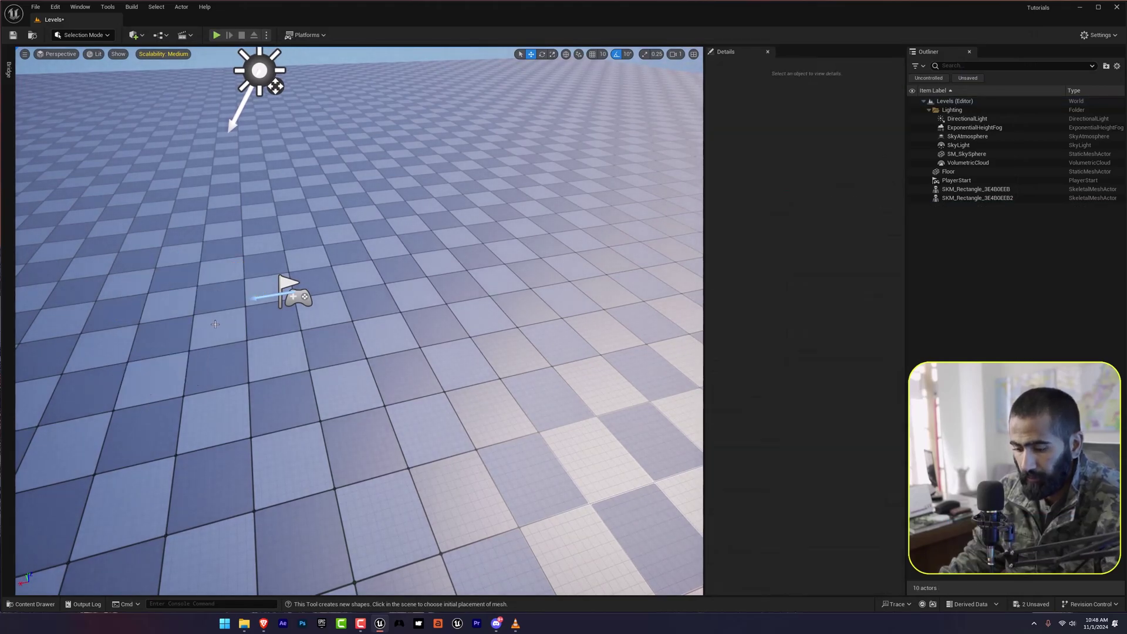
pyautogui.hotkey('ctrl', 'space')
pyautogui.moveTo(385, 414); pyautogui.dragTo(369, 233)
pyautogui.hotkey('ctrl', 'space')
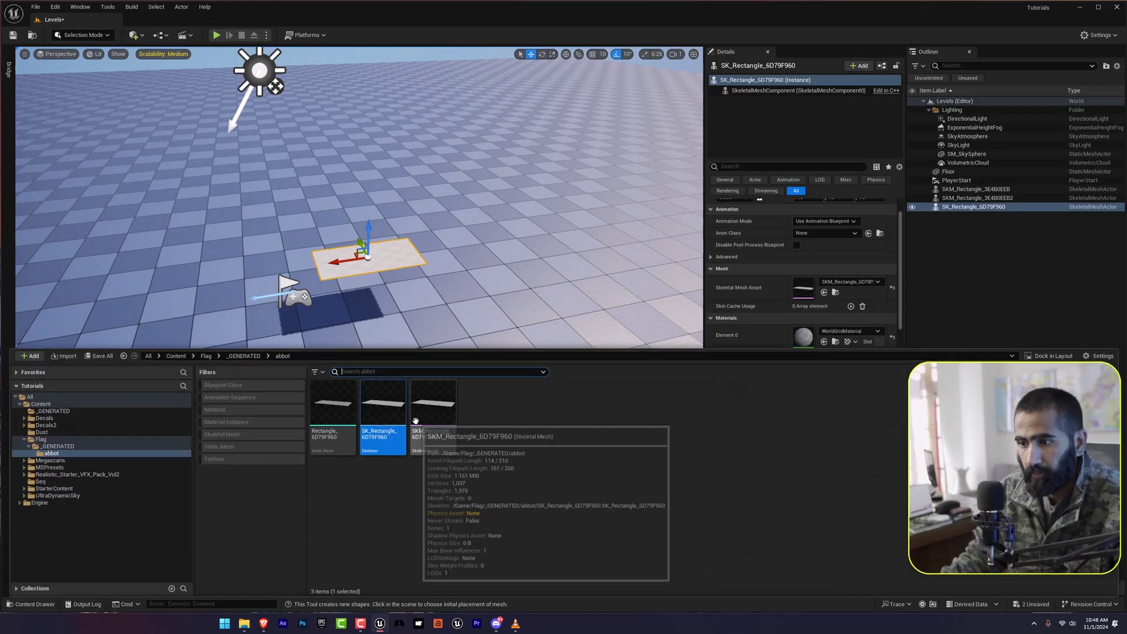
pyautogui.click(389, 248)
pyautogui.press('Delete')
# Step: Place the SKM_Rectangle_6D79F960 skeletal mesh near the player start and assign Flag_of_Pakistan_svg_Mat to its Element 0
pyautogui.hotkey('ctrl', 'space')
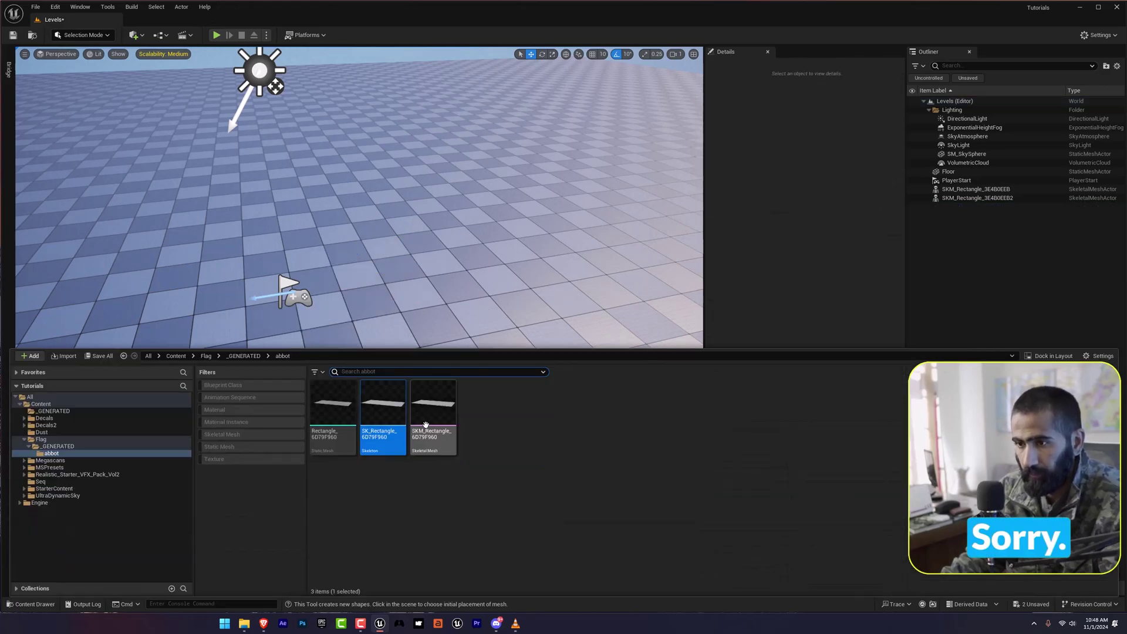
pyautogui.moveTo(381, 431); pyautogui.dragTo(486, 222)
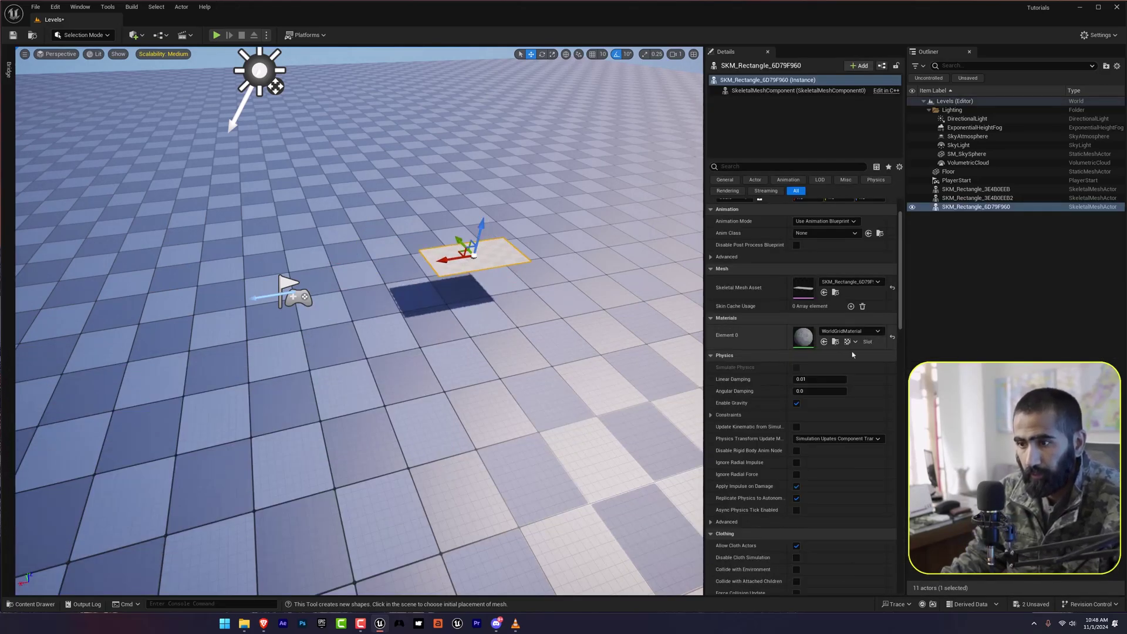
pyautogui.hotkey('ctrl', 'space')
pyautogui.click(41, 439)
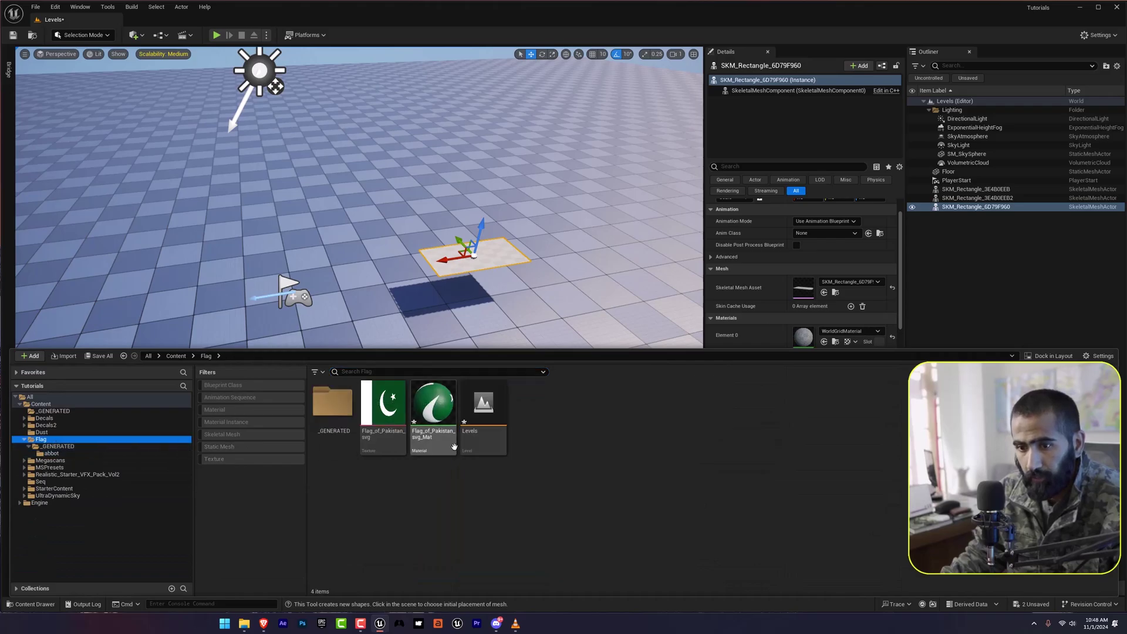
pyautogui.moveTo(433, 412); pyautogui.dragTo(805, 339)
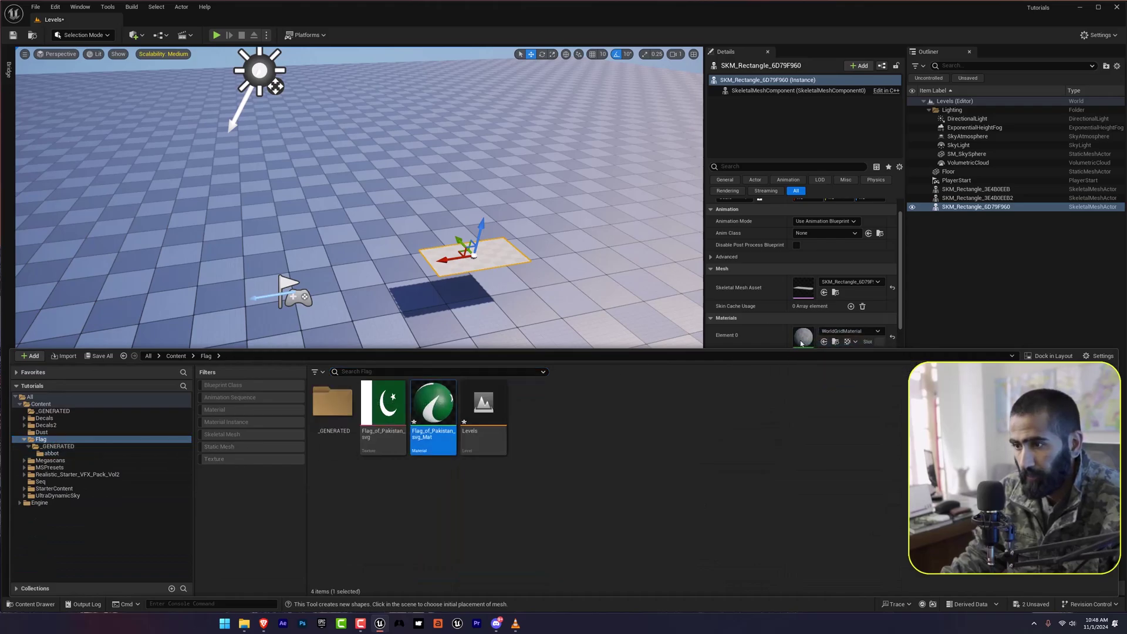
pyautogui.moveTo(462, 424); pyautogui.dragTo(805, 338)
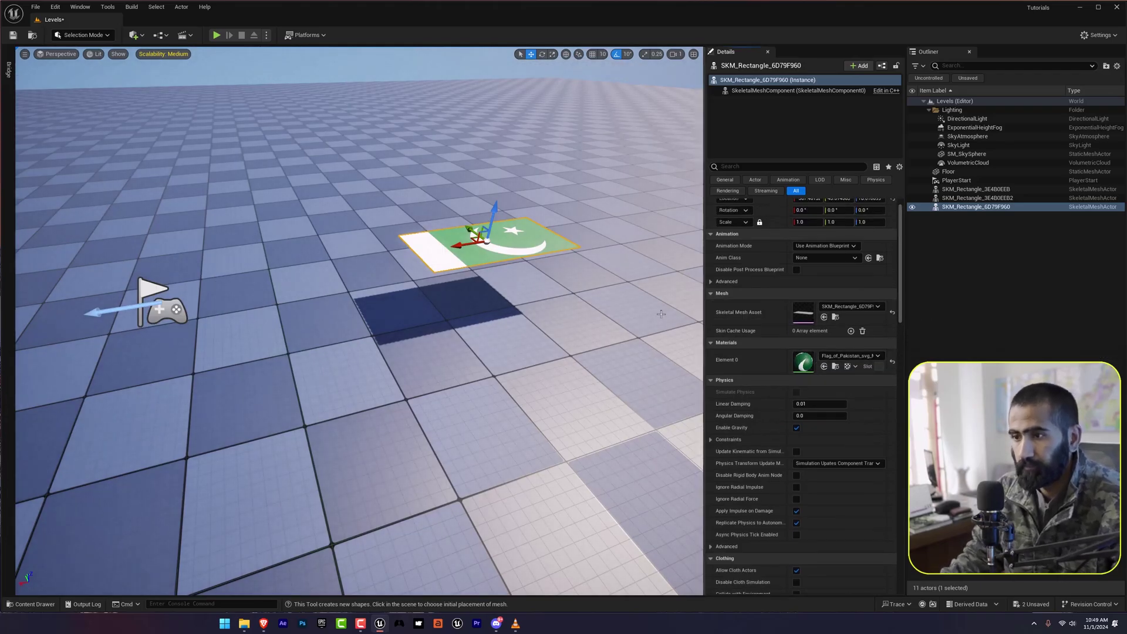
# Step: Play the level and move around the new flag to check how its cloth hangs from the white end, ending the session
pyautogui.press('f')
pyautogui.press('s')
pyautogui.moveTo(306, 59); pyautogui.dragTo(407, 96, button='right')
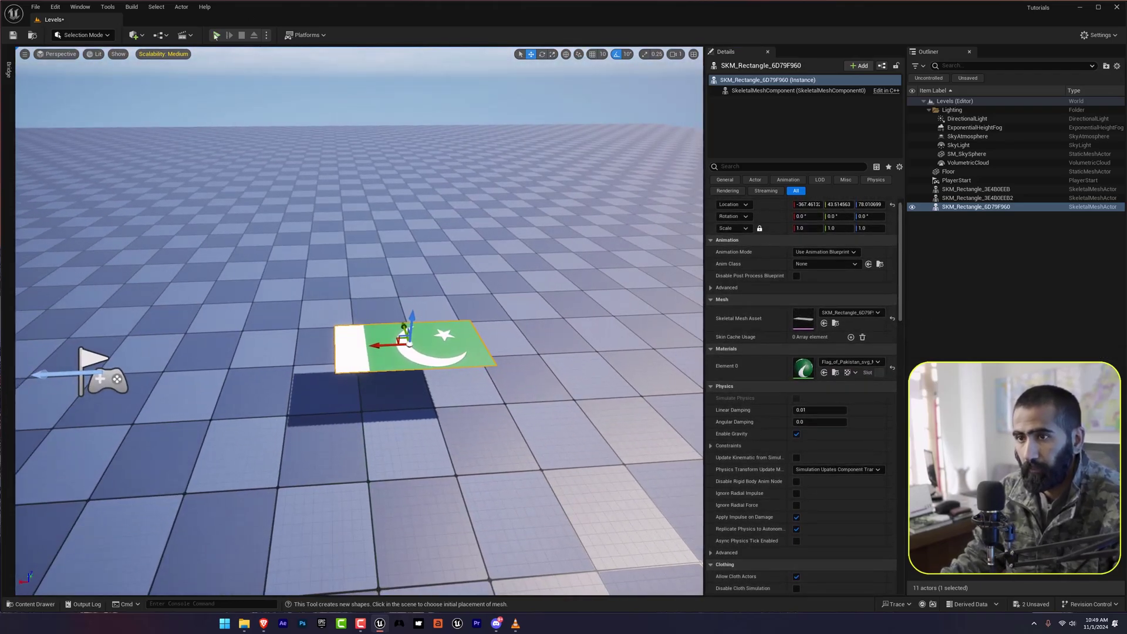
pyautogui.hotkey('alt', 'p')
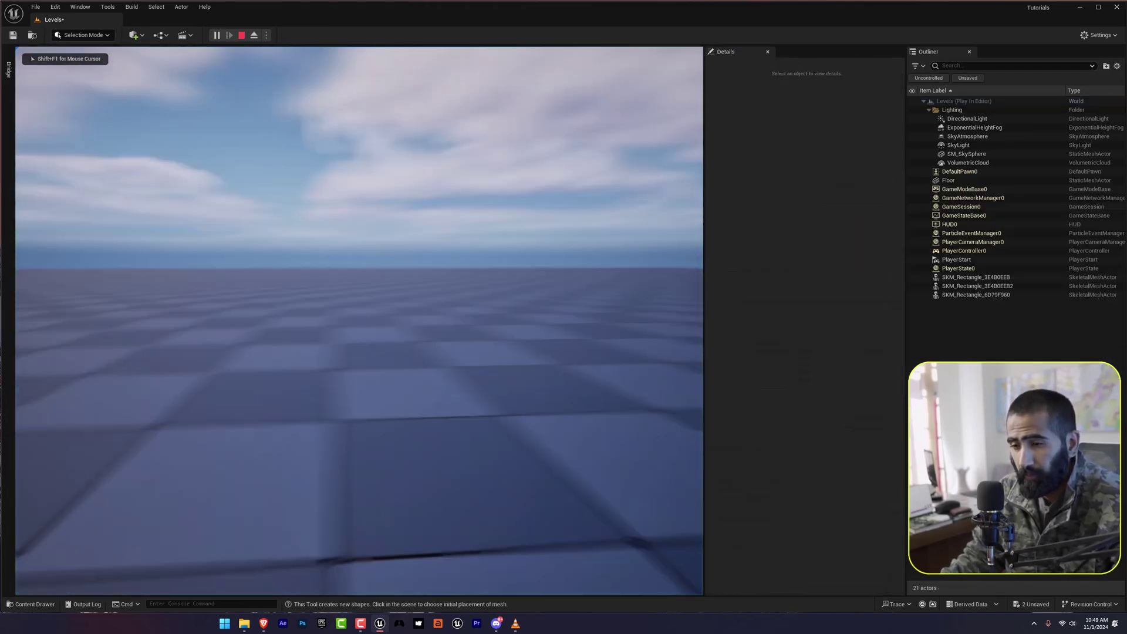
pyautogui.press('s')
pyautogui.press('e')
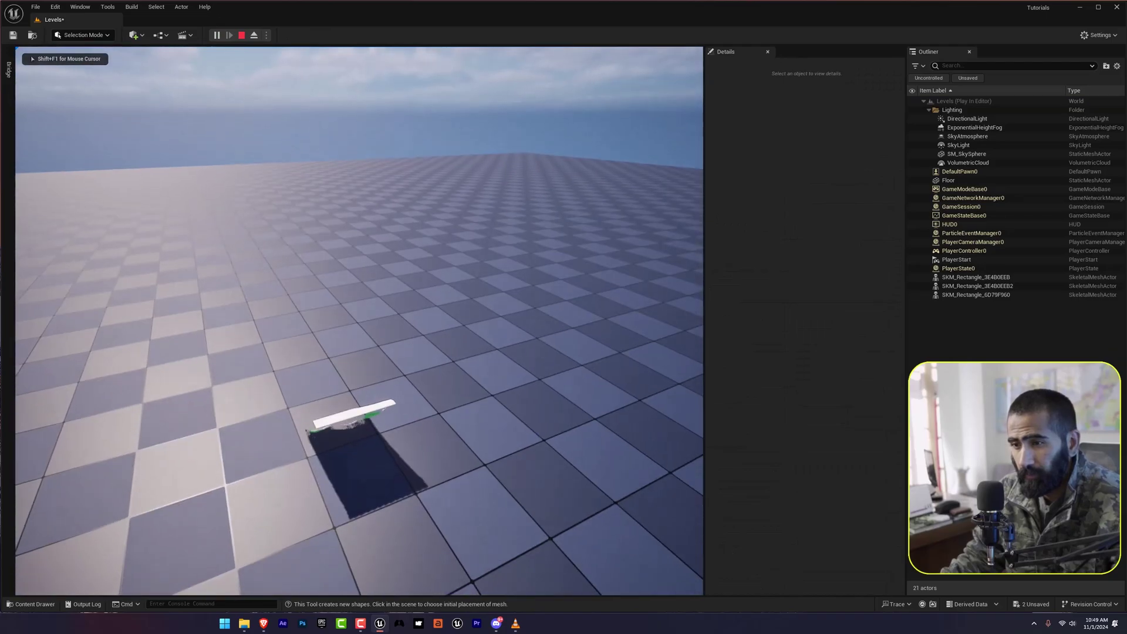
pyautogui.press('a')
pyautogui.press('q')
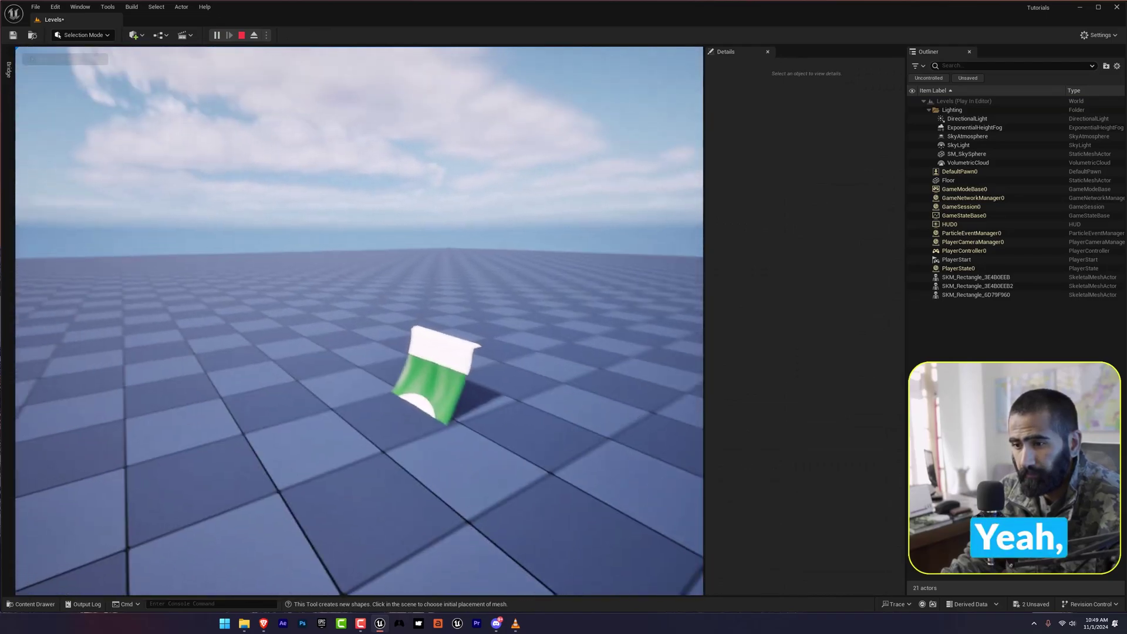
pyautogui.press('q')
pyautogui.press('w')
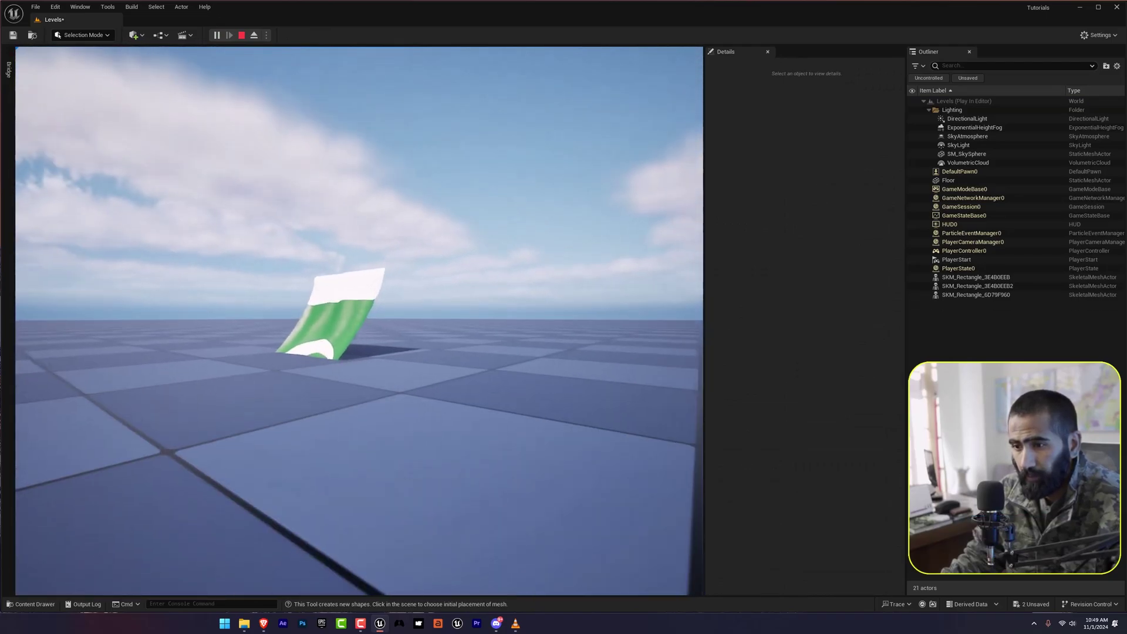
pyautogui.press('Escape')
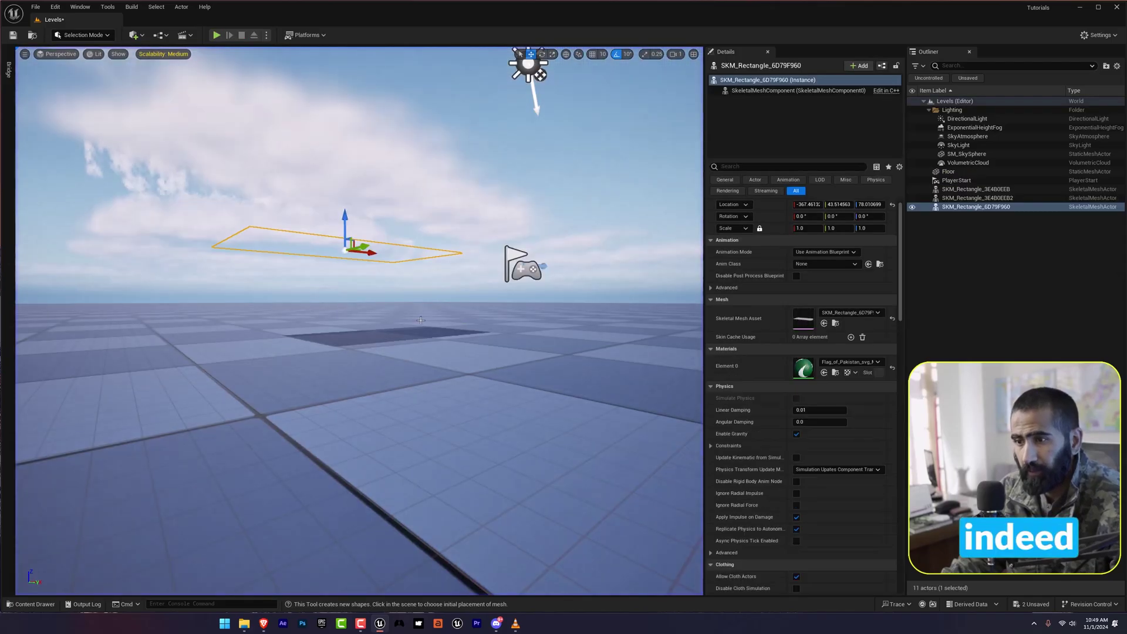
# Step: Raise the flag mesh higher above the floor, to a Z location of about 183
pyautogui.moveTo(424, 309); pyautogui.dragTo(497, 354, button='right')
pyautogui.press('s')
pyautogui.moveTo(496, 354); pyautogui.dragTo(490, 295)
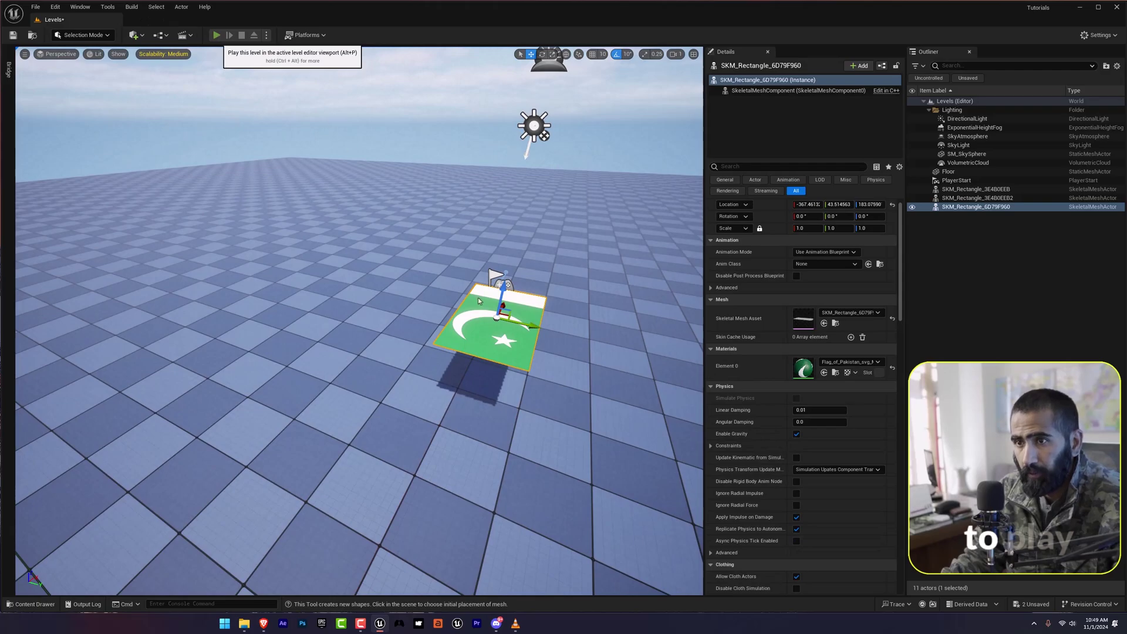
# Step: Play the level again, examine the raised flag's cloth motion from several sides and stop playing
pyautogui.hotkey('alt', 'p')
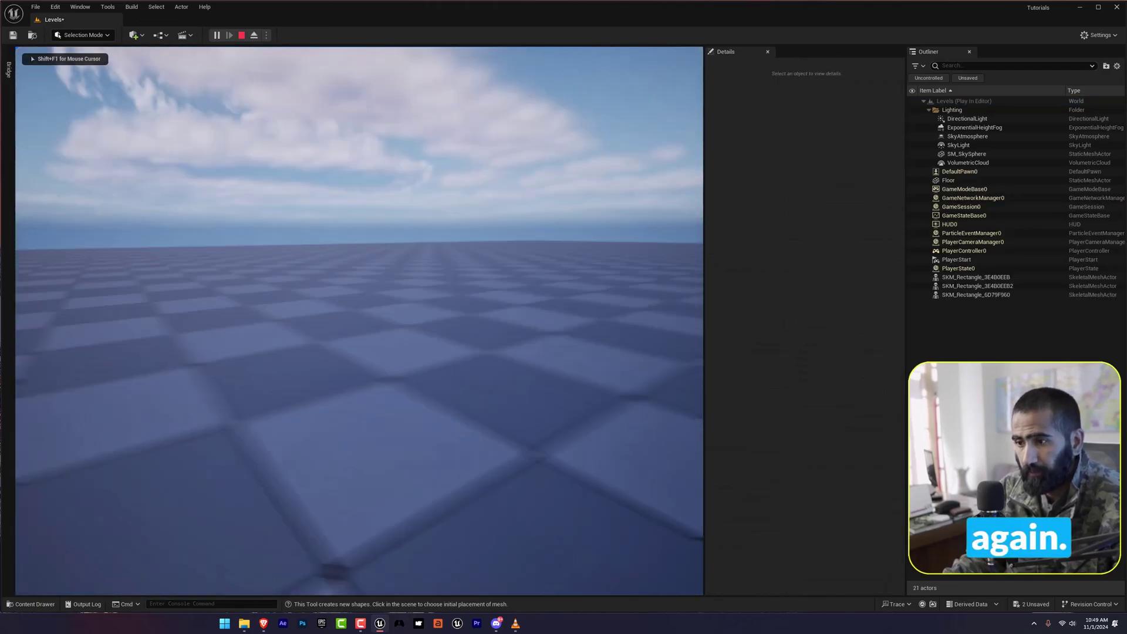
pyautogui.press('w')
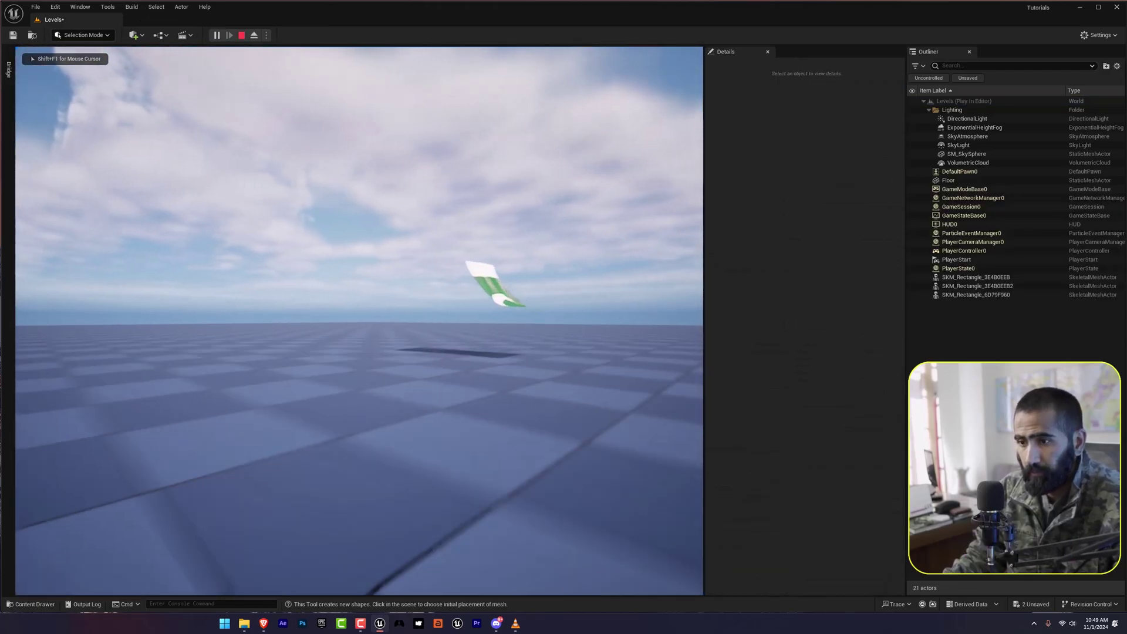
pyautogui.press('e')
pyautogui.press('w')
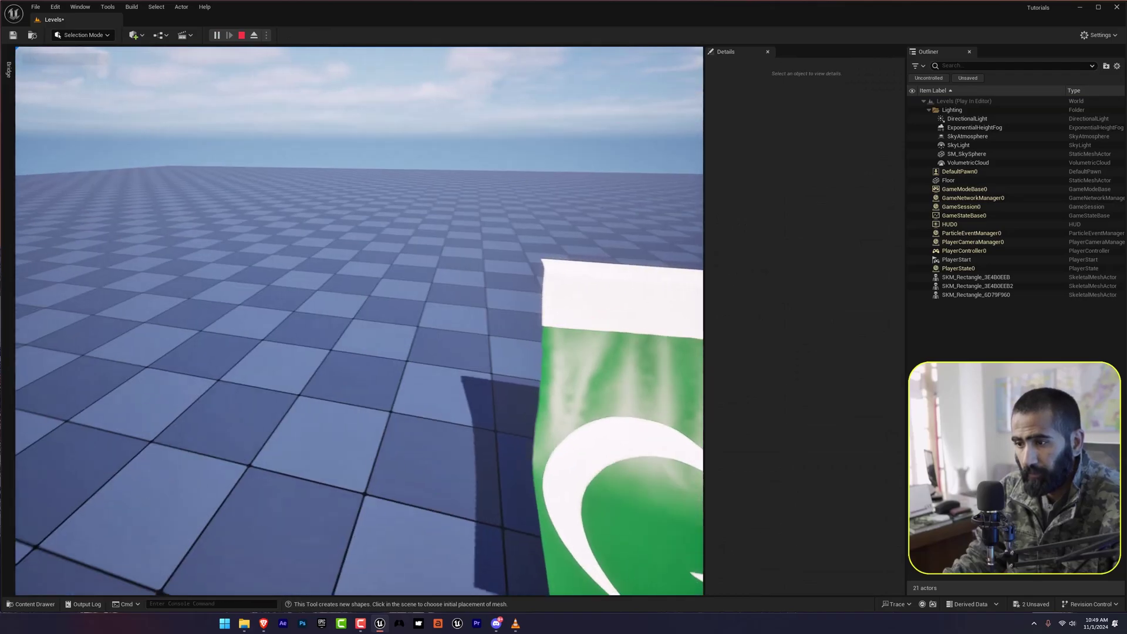
pyautogui.press('d')
pyautogui.press('e')
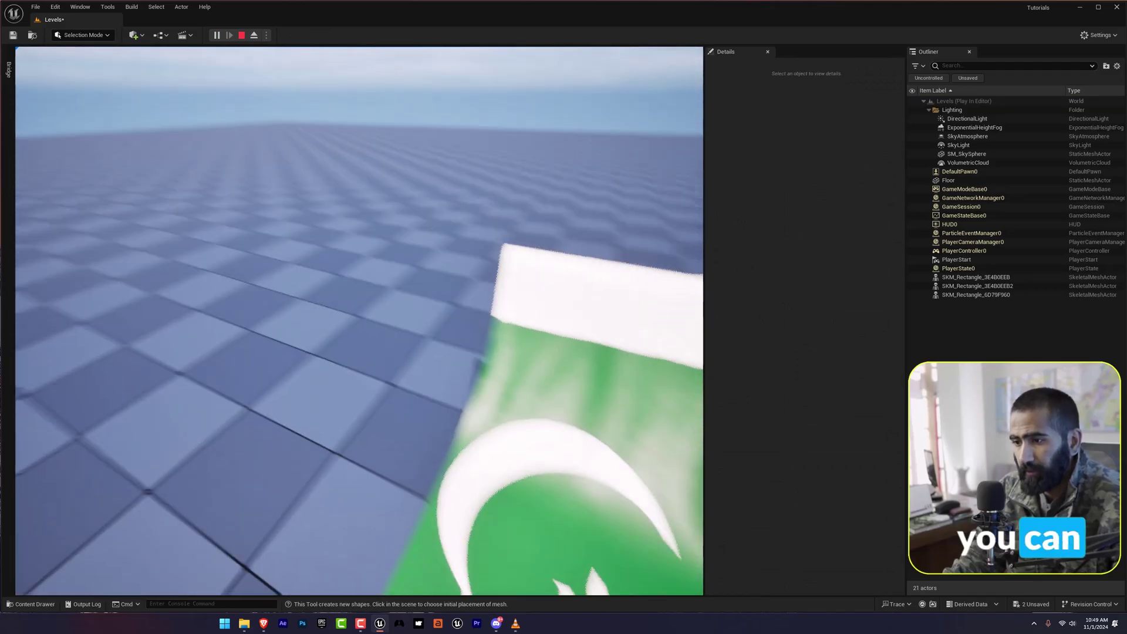
pyautogui.press('w')
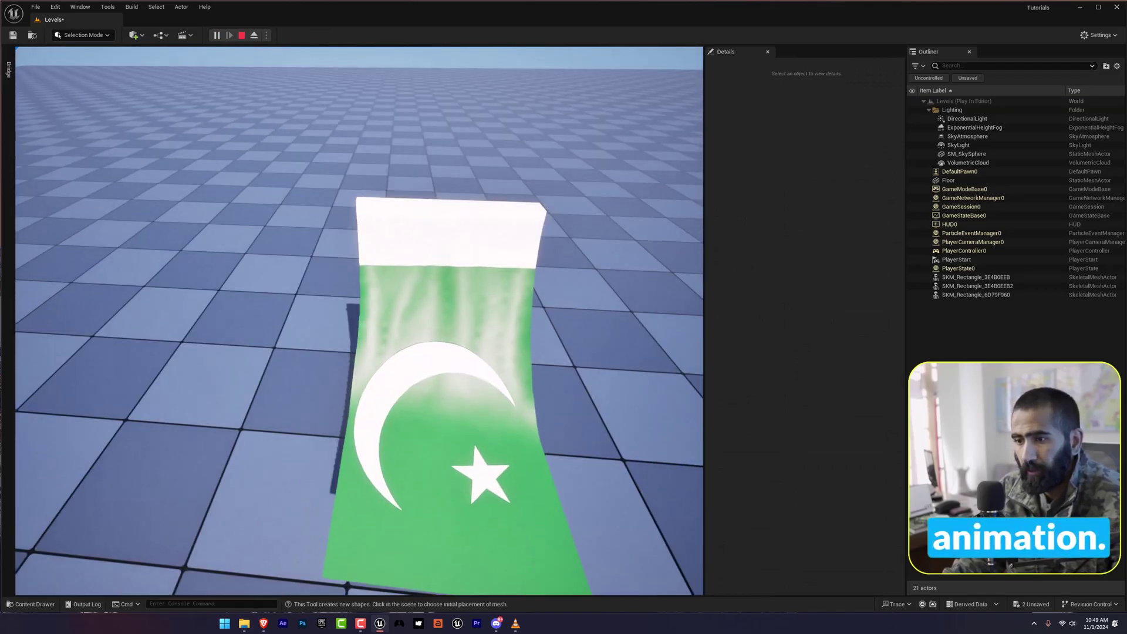
pyautogui.press('s')
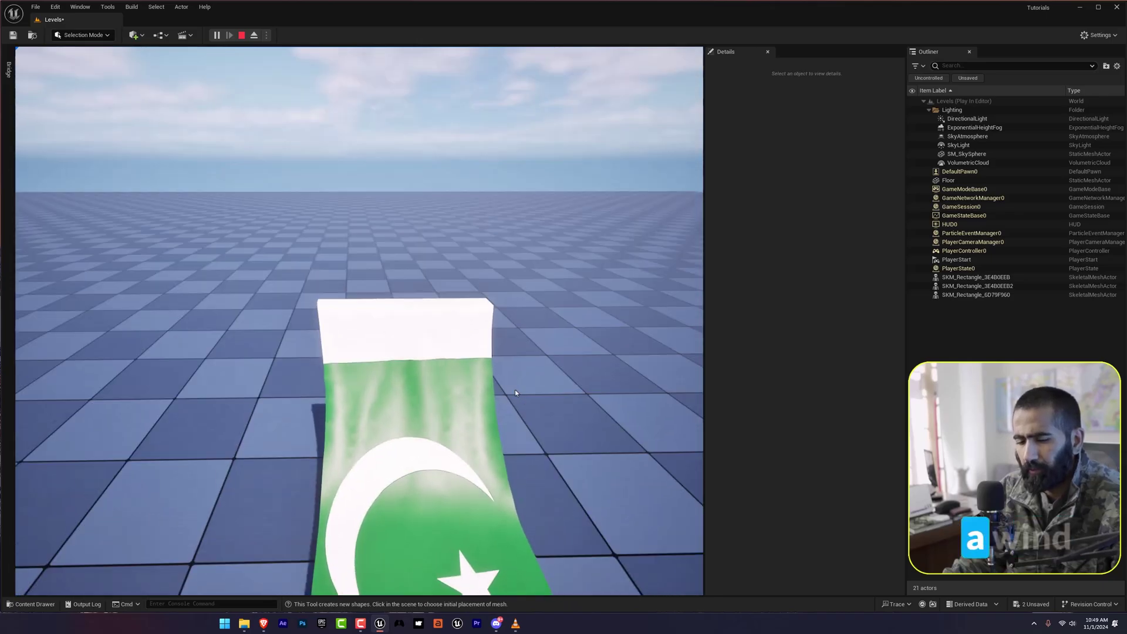
pyautogui.press('Escape')
# Step: Rotate the flag mesh by -90° around the X axis so that it stands upright
pyautogui.press('e')
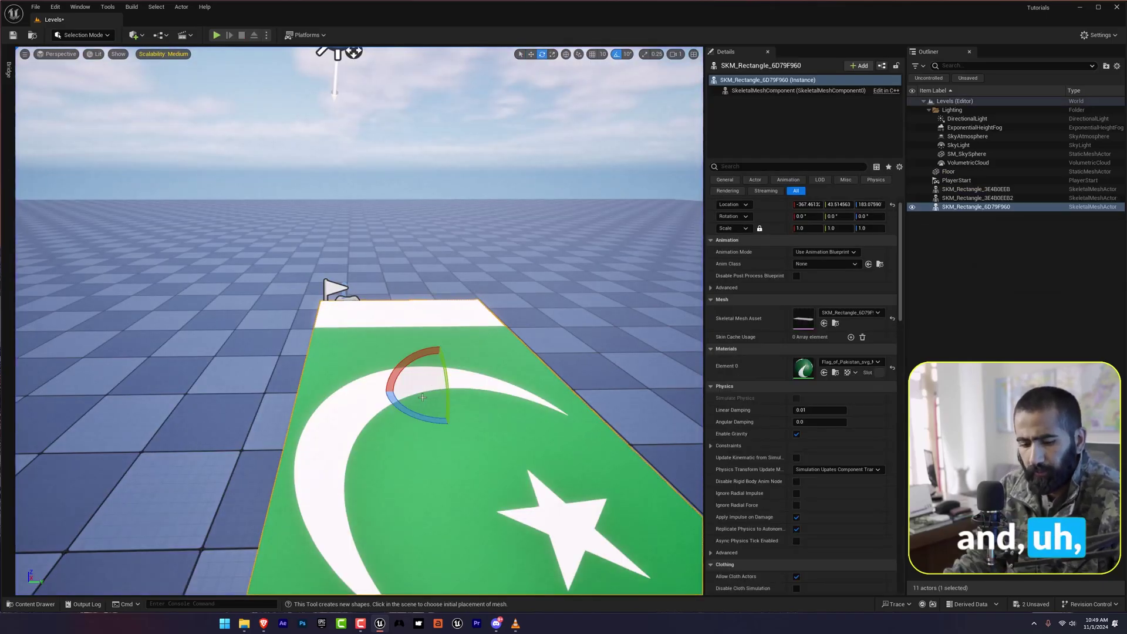
pyautogui.moveTo(418, 356); pyautogui.dragTo(383, 391)
pyautogui.moveTo(383, 392); pyautogui.dragTo(552, 378, button='right')
pyautogui.press('s')
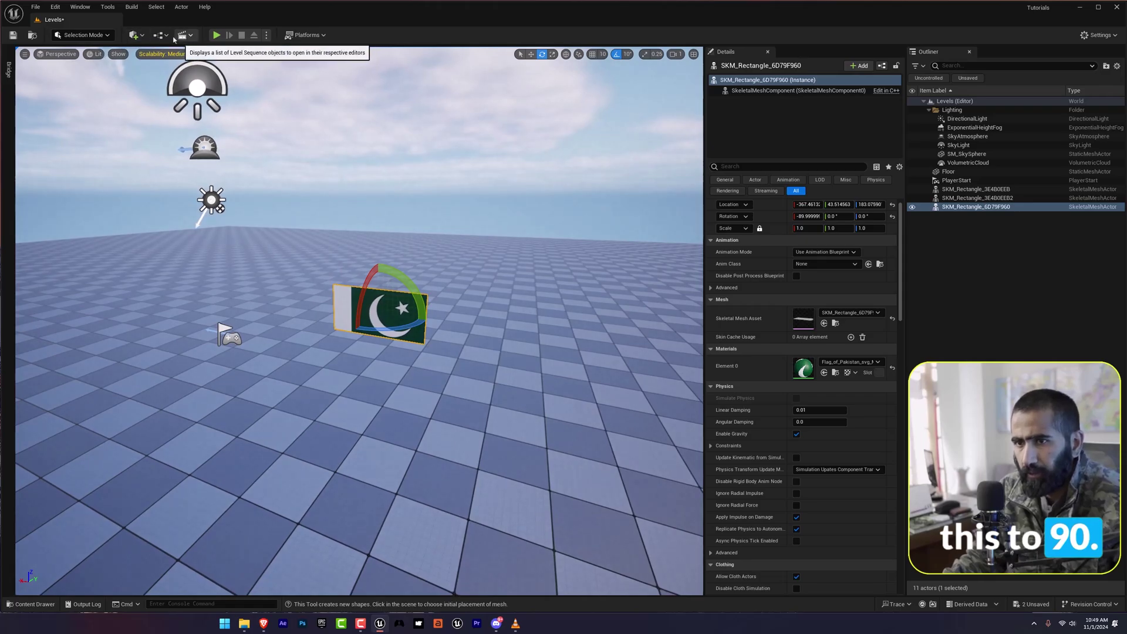
# Step: Add a Wind Directional Source to the level near the upright flag
pyautogui.click(94, 36)
pyautogui.click(88, 37)
pyautogui.click(136, 35)
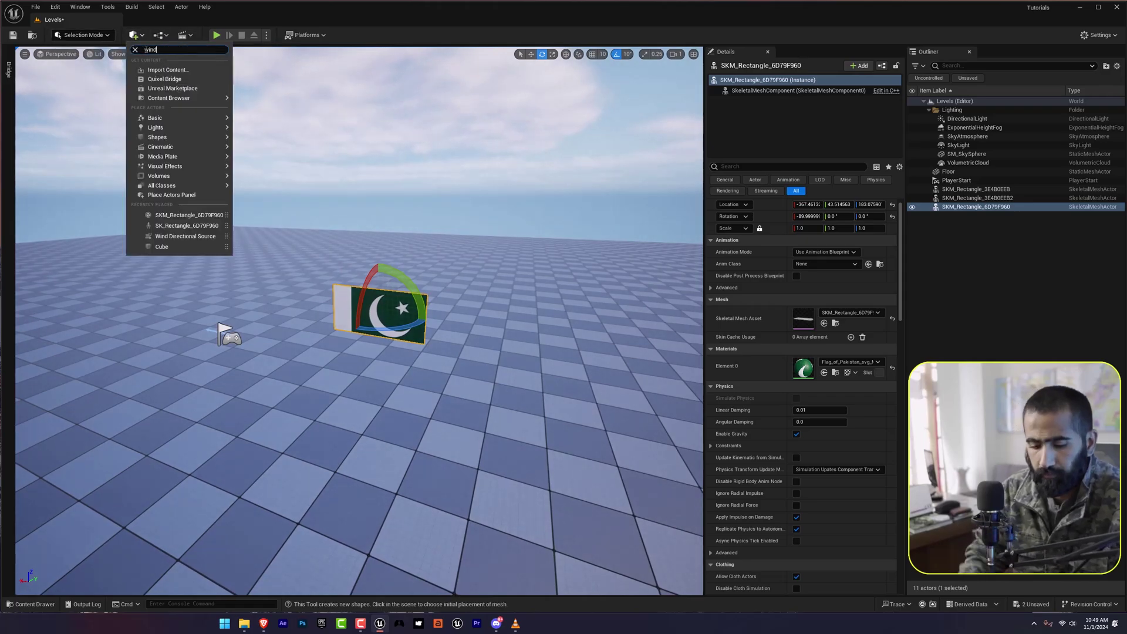
pyautogui.click(179, 88)
pyautogui.moveTo(298, 248); pyautogui.dragTo(329, 299, button='right')
pyautogui.press('w')
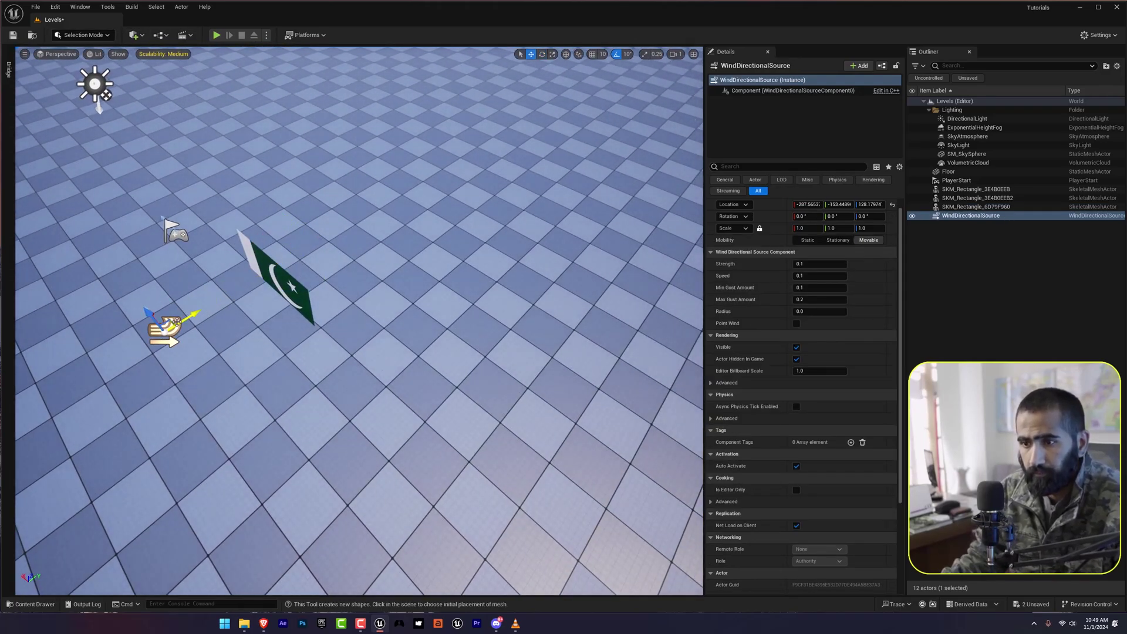
# Step: Rotate the wind source 180° around Z, place it beside the flag's white end, and set Strength to 25 and Speed to 30
pyautogui.moveTo(351, 367); pyautogui.dragTo(458, 368, button='right')
pyautogui.press('w')
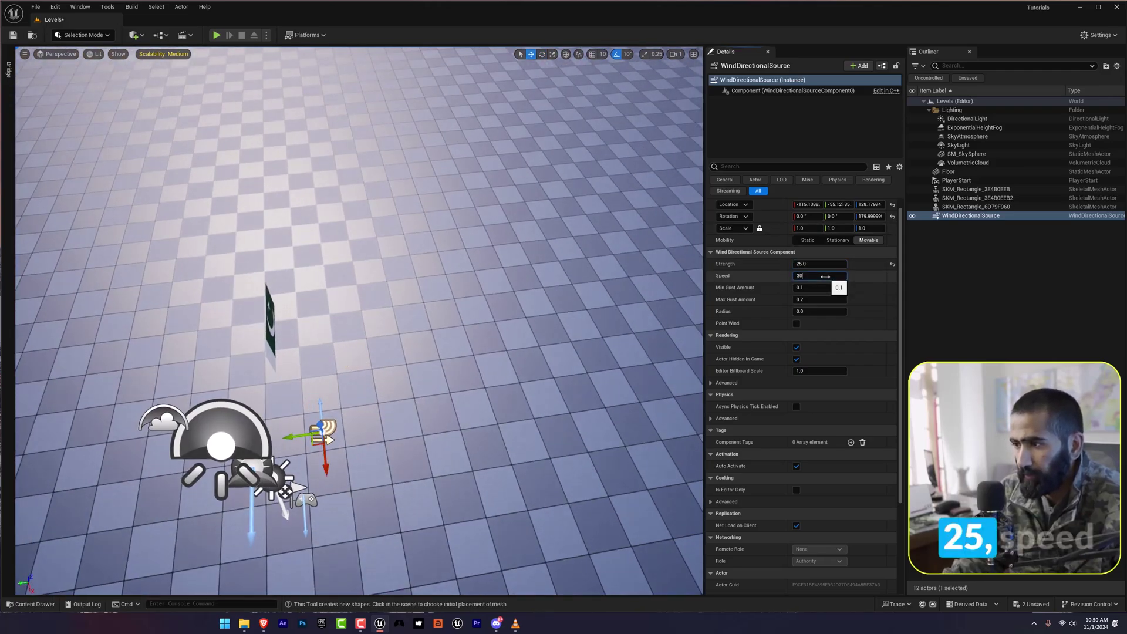
pyautogui.moveTo(627, 295); pyautogui.dragTo(480, 286, button='right')
pyautogui.scroll(-2, 479, 285)
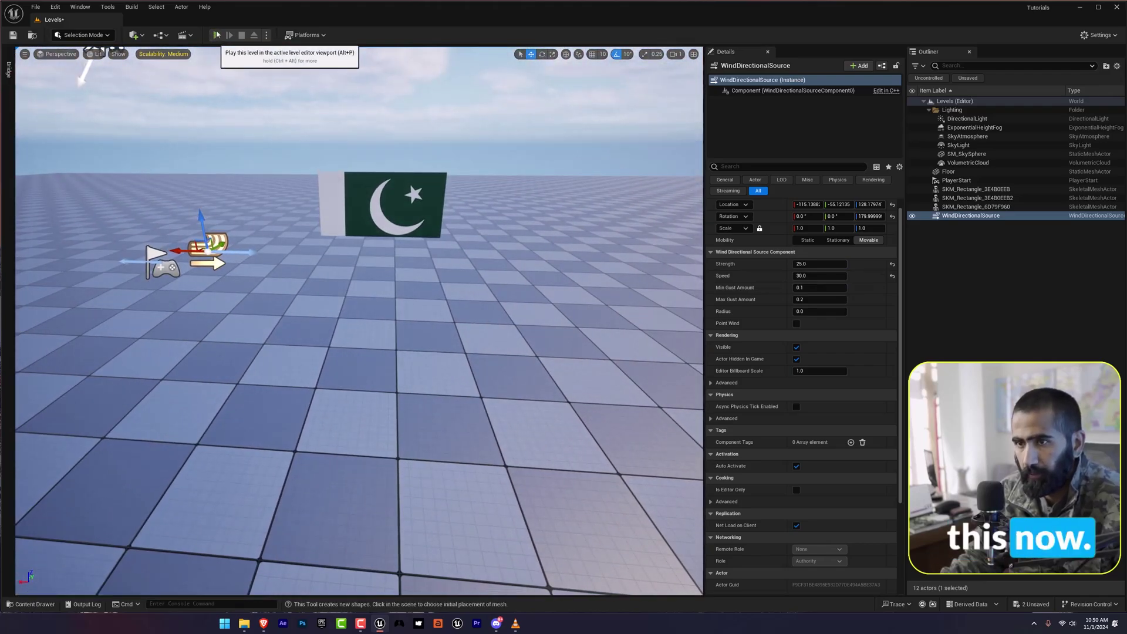
# Step: Play the level to check how the flag waves, stop playing, and set the wind source's Strength to 15 and Speed to 20
pyautogui.click(217, 35)
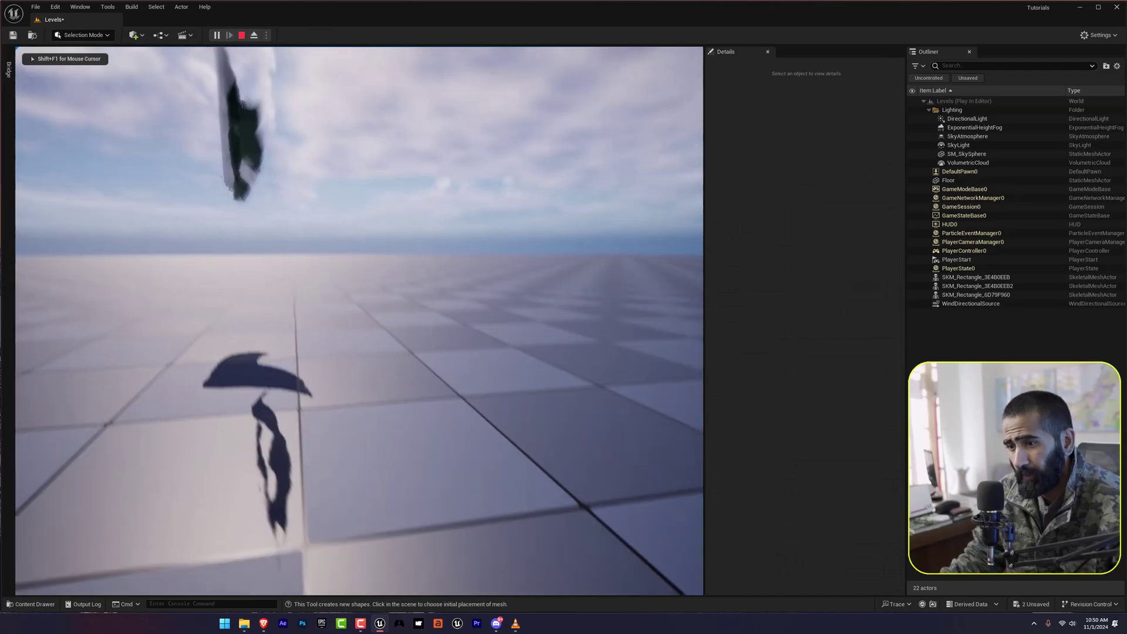
pyautogui.press('w')
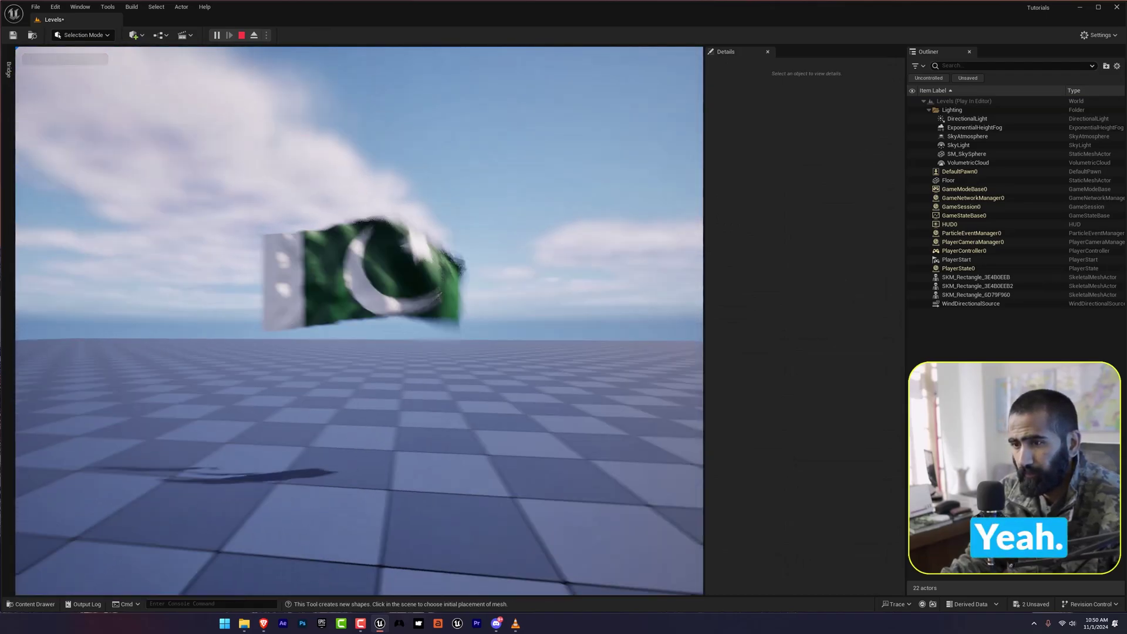
pyautogui.press('w')
pyautogui.press('w')
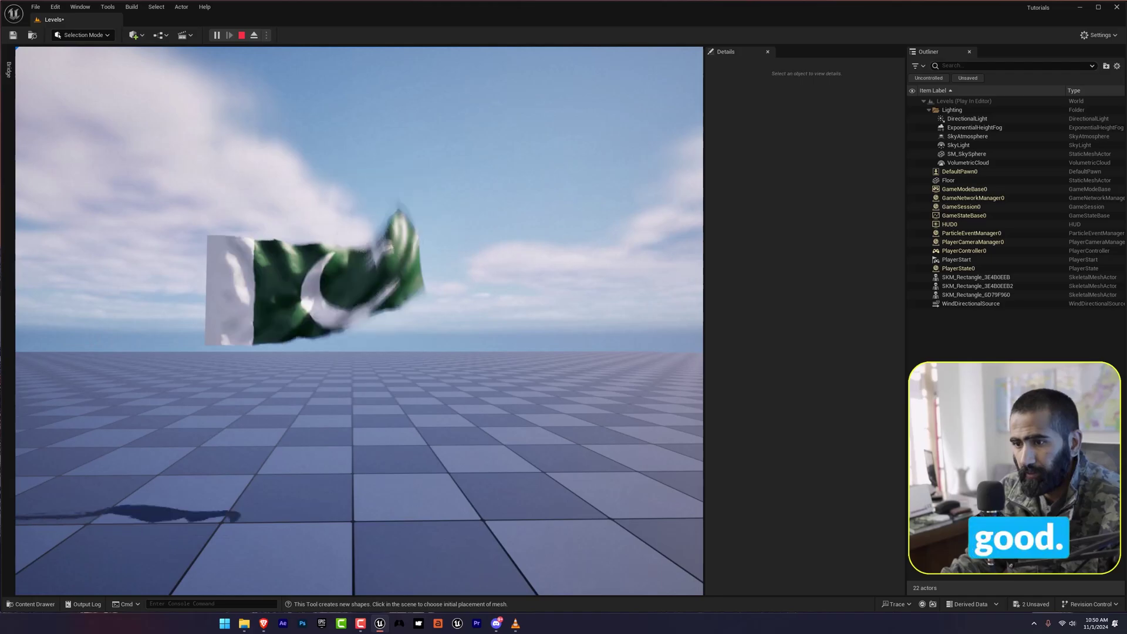
pyautogui.press('Escape')
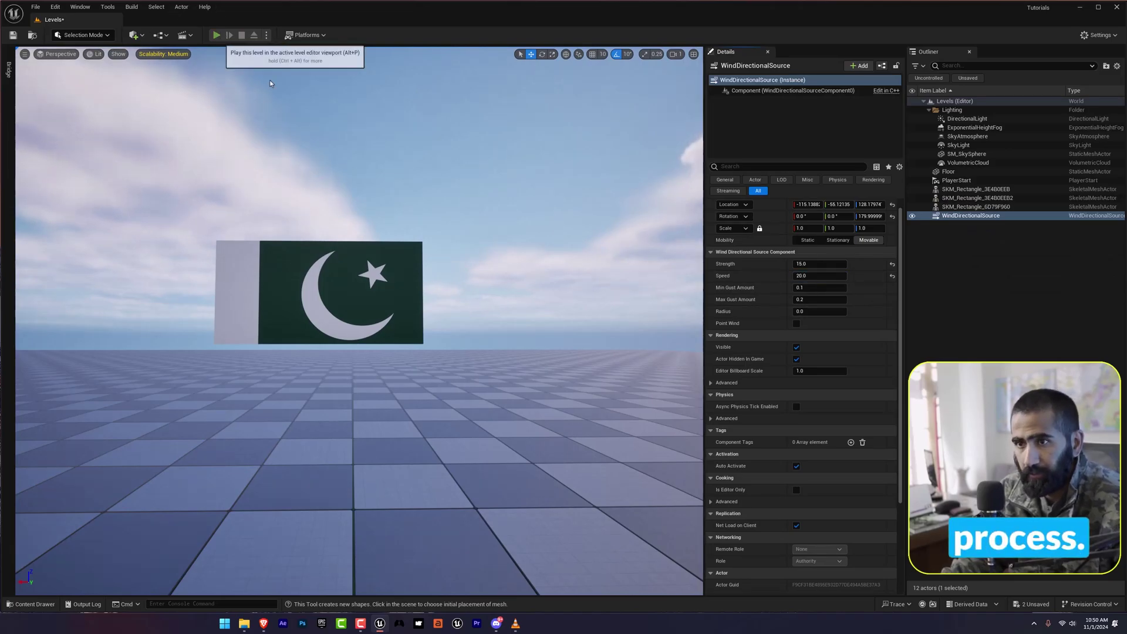
# Step: Play the level with the adjusted wind and examine the flag's waving cloth from near and far
pyautogui.hotkey('alt', 'p')
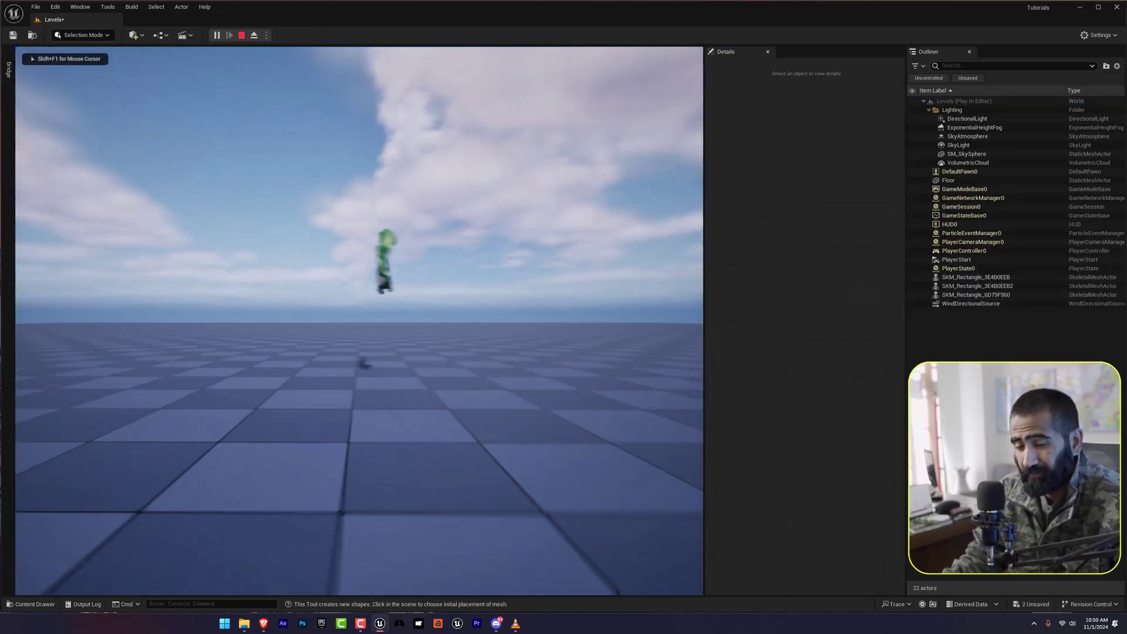
pyautogui.press('w')
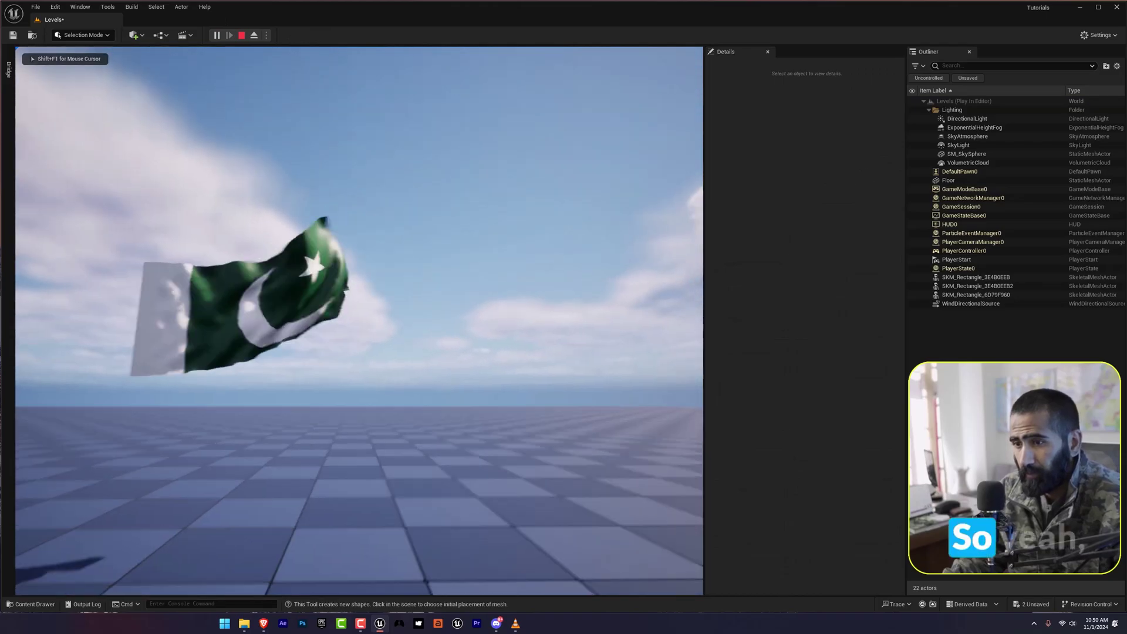
pyautogui.press('w')
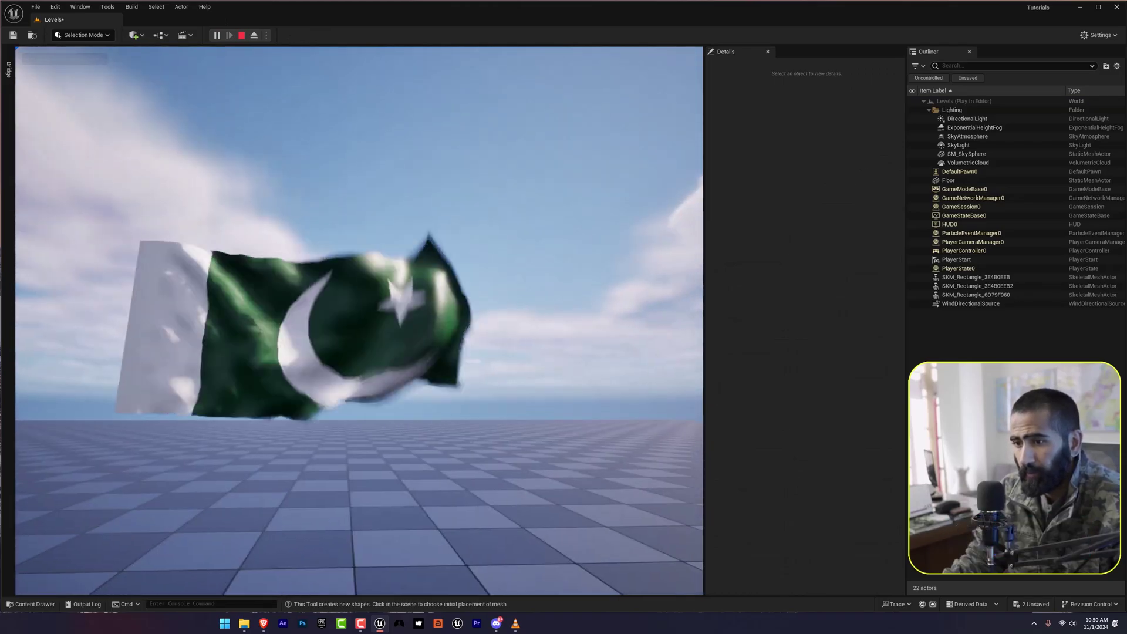
pyautogui.press('s')
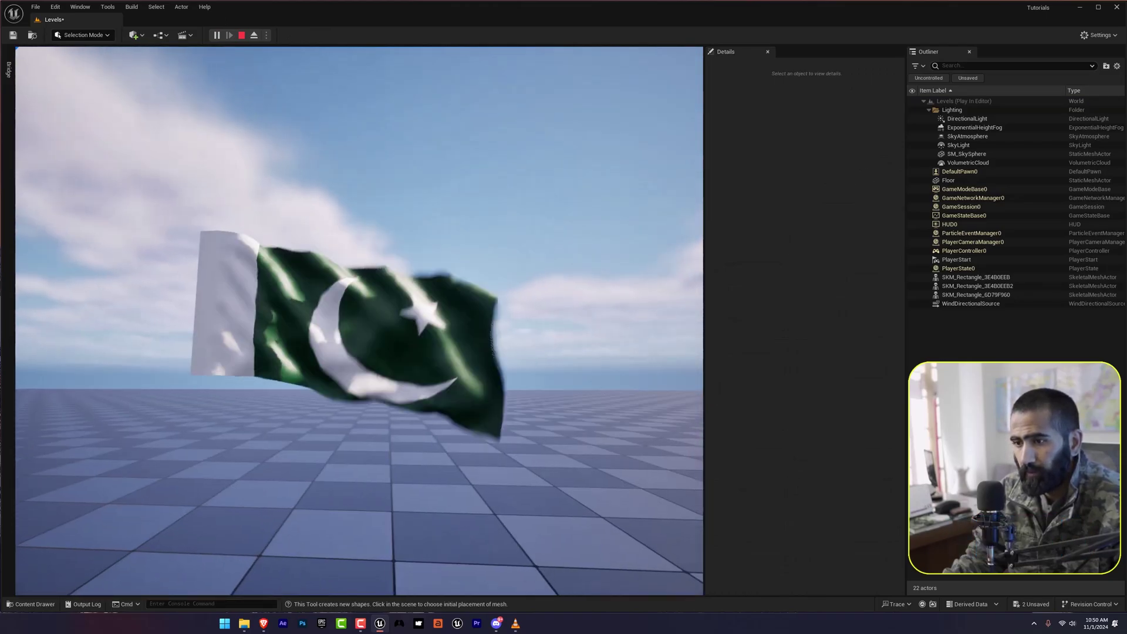
pyautogui.press('a')
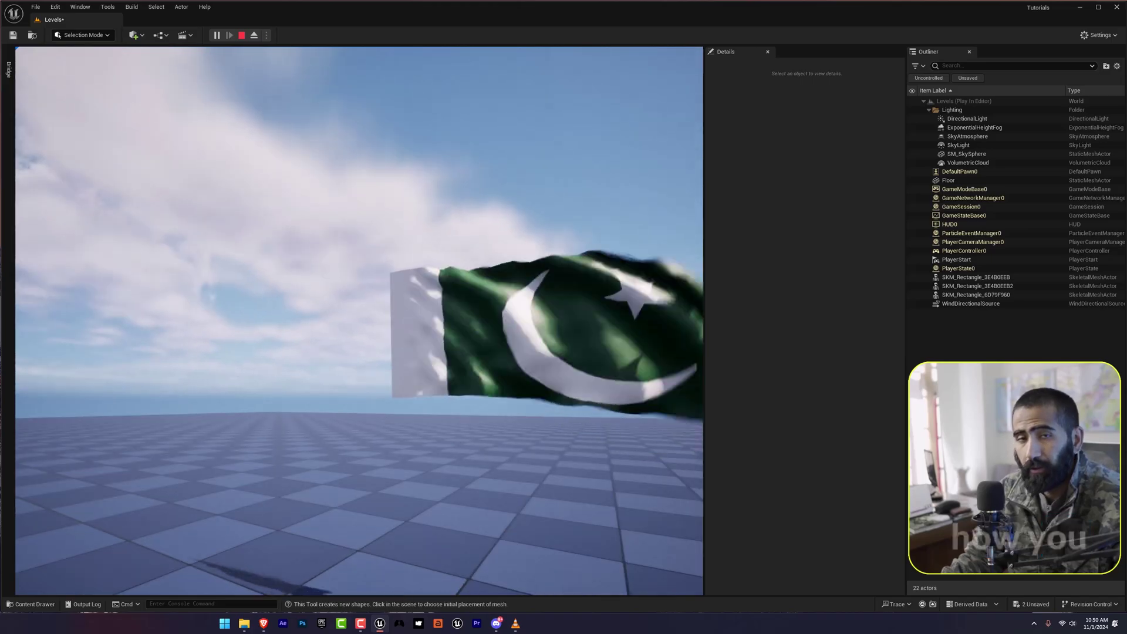